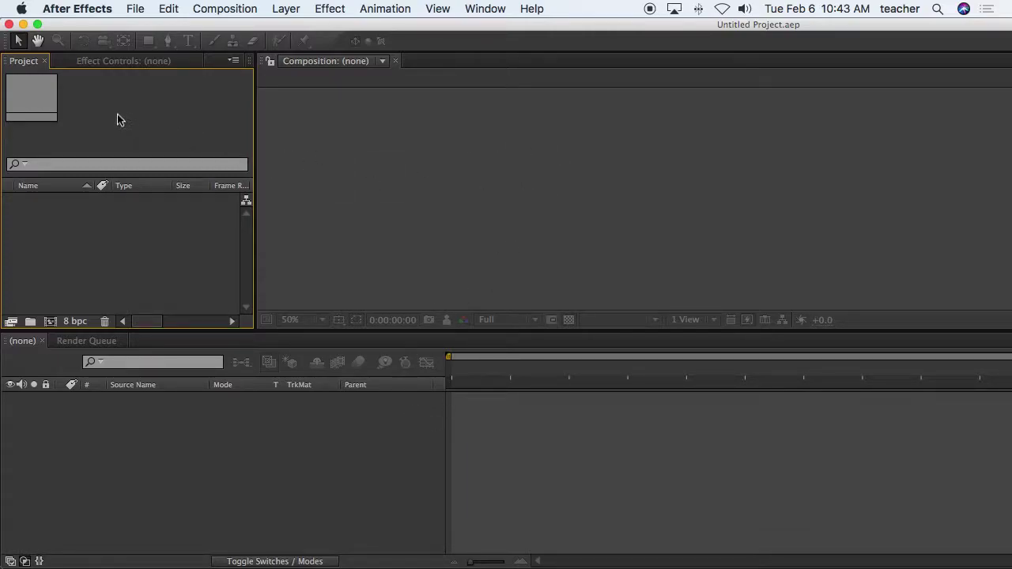
Step: Maximize the After Effects window to reveal all the side panels
click(143, 447)
click(373, 226)
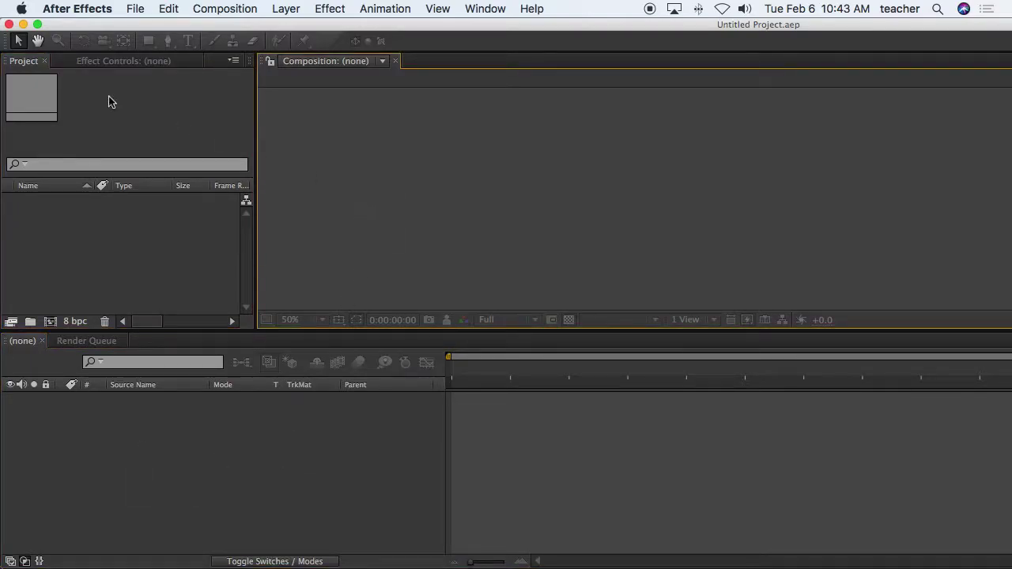
click(37, 25)
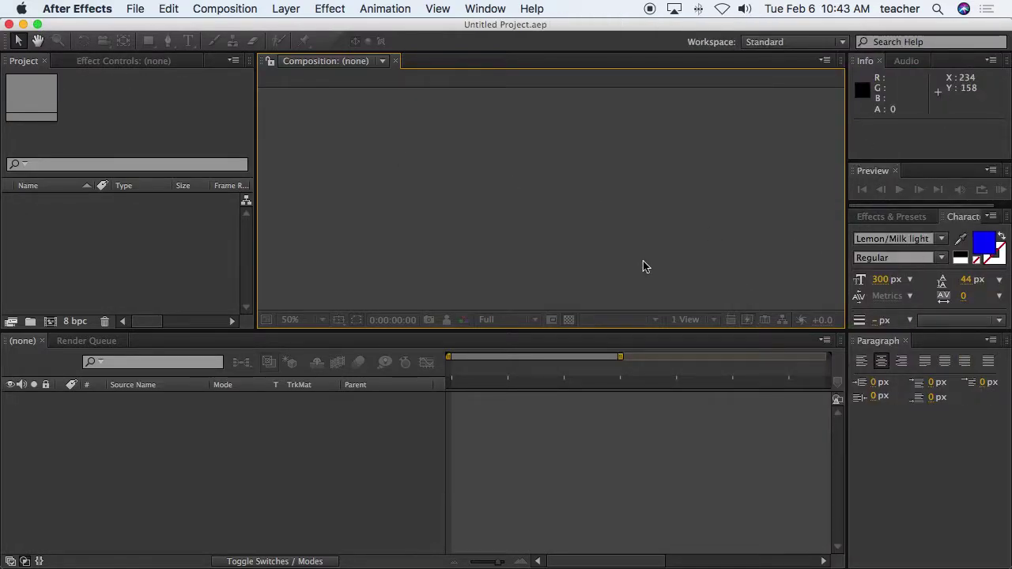
Step: Close the Effects & Presets panel, leaving the Character panel, and bring up the Window menu
click(870, 217)
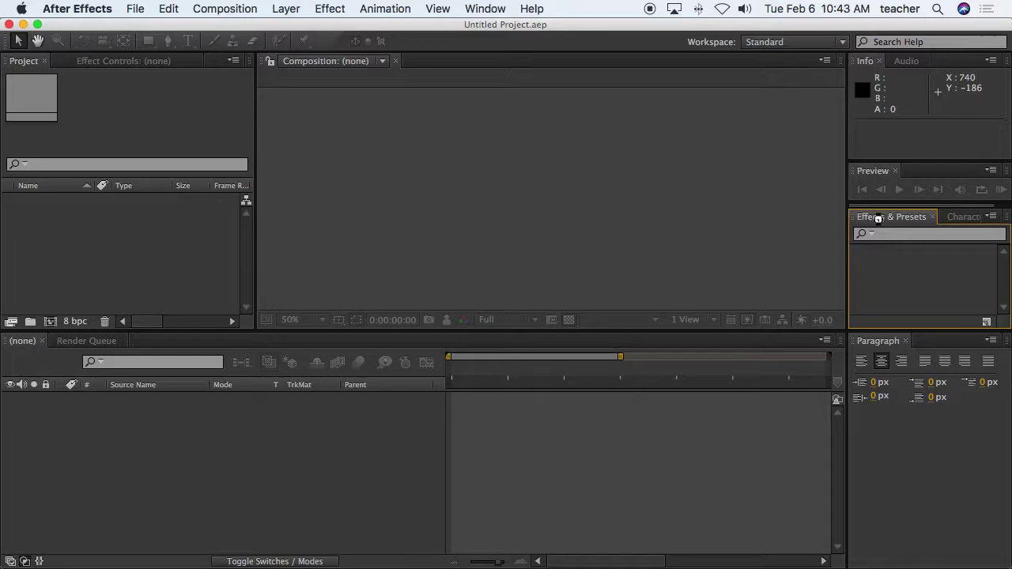
click(933, 218)
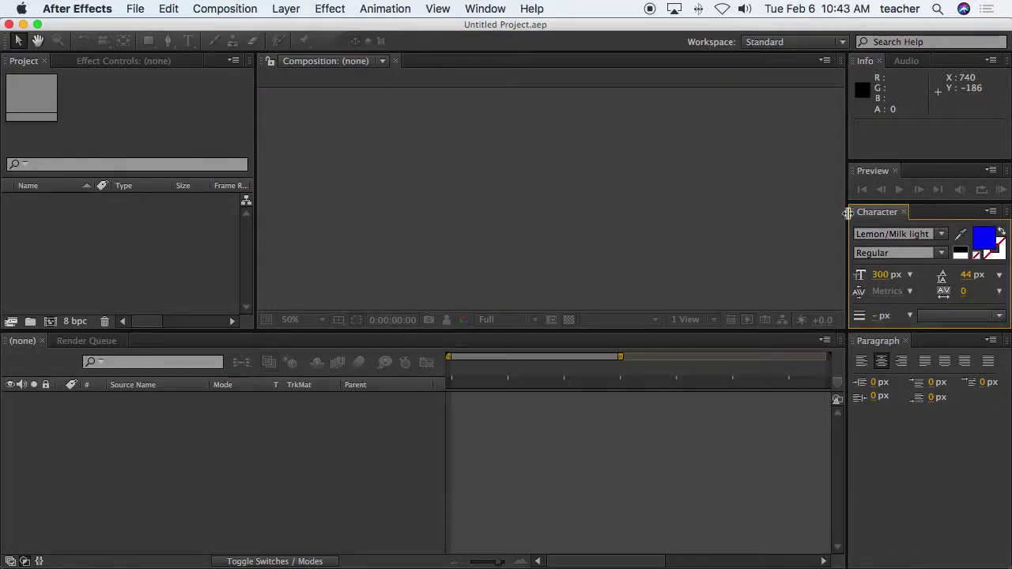
click(480, 9)
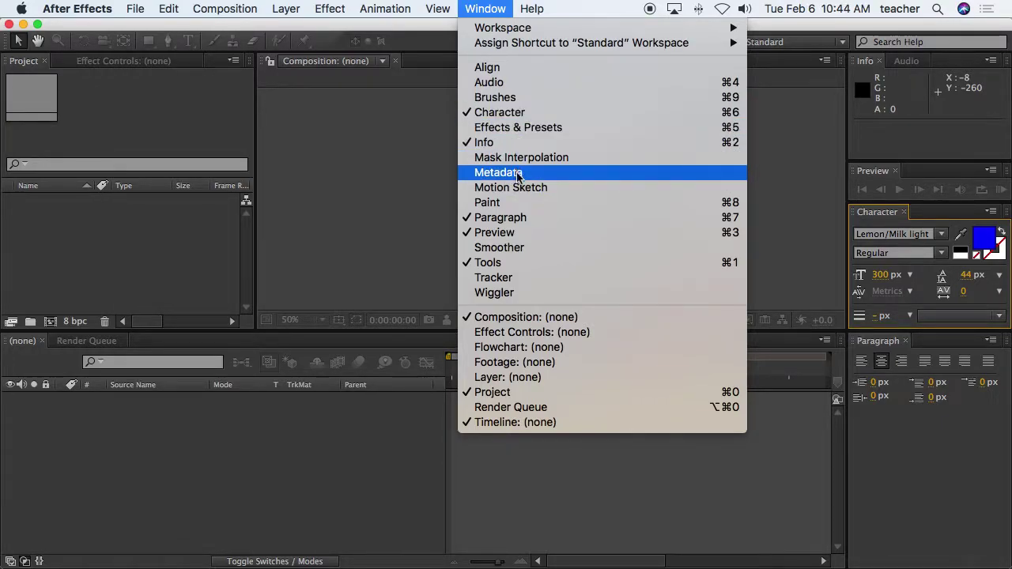
Step: Reset the Standard workspace to its original layout, confirming the reset
mouse_move(525, 33)
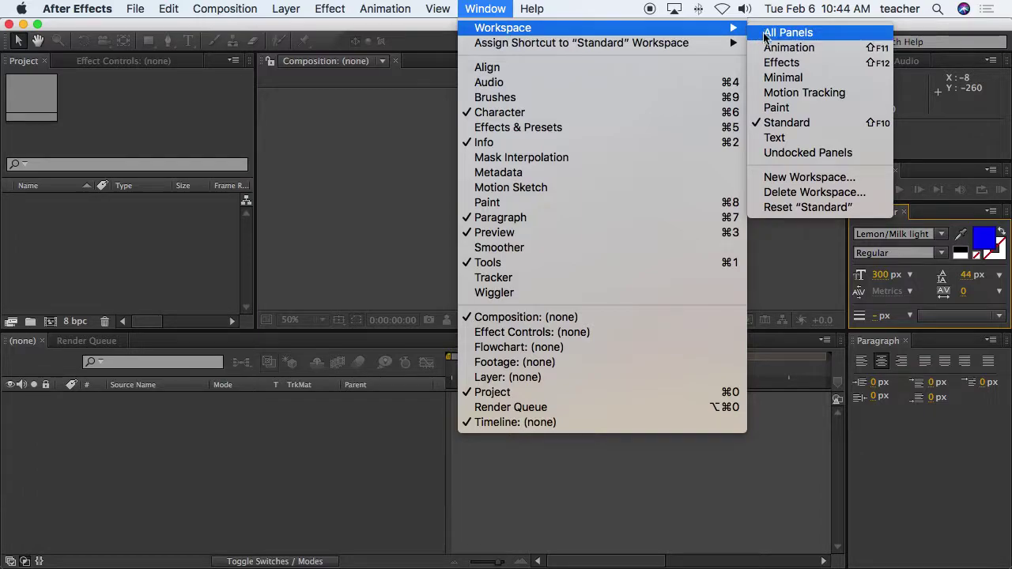
click(794, 209)
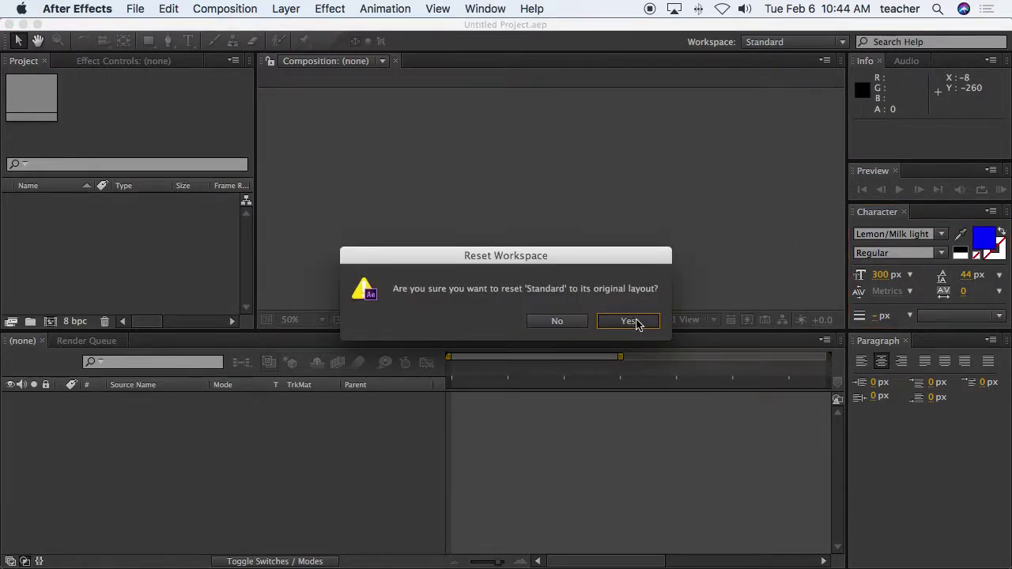
click(637, 322)
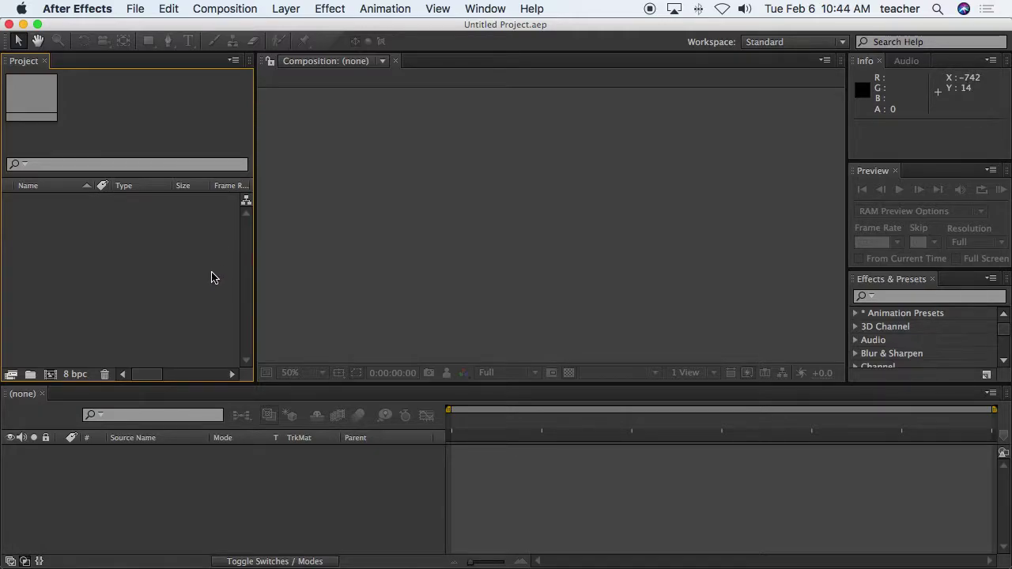
mouse_move(240, 566)
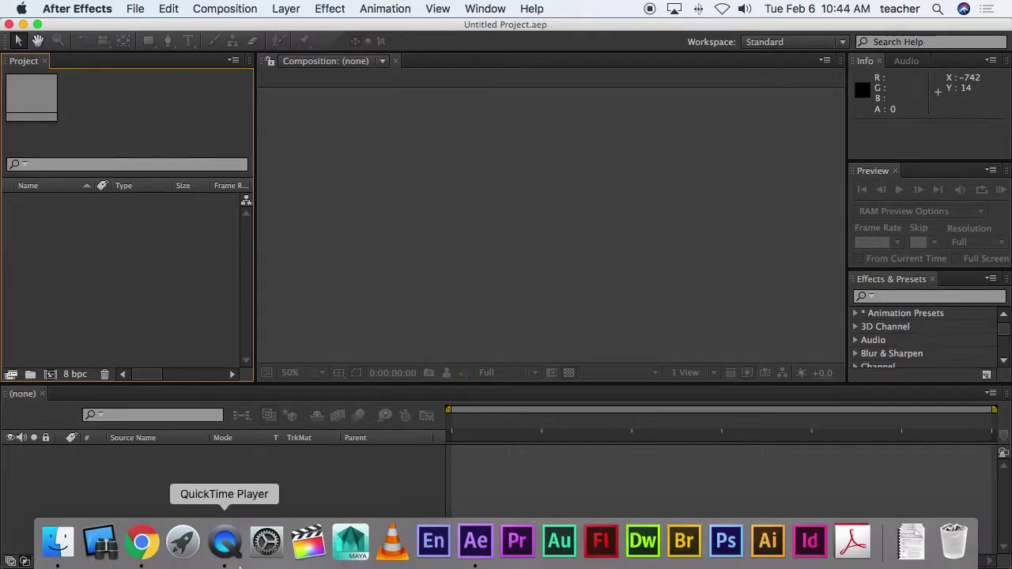
click(140, 543)
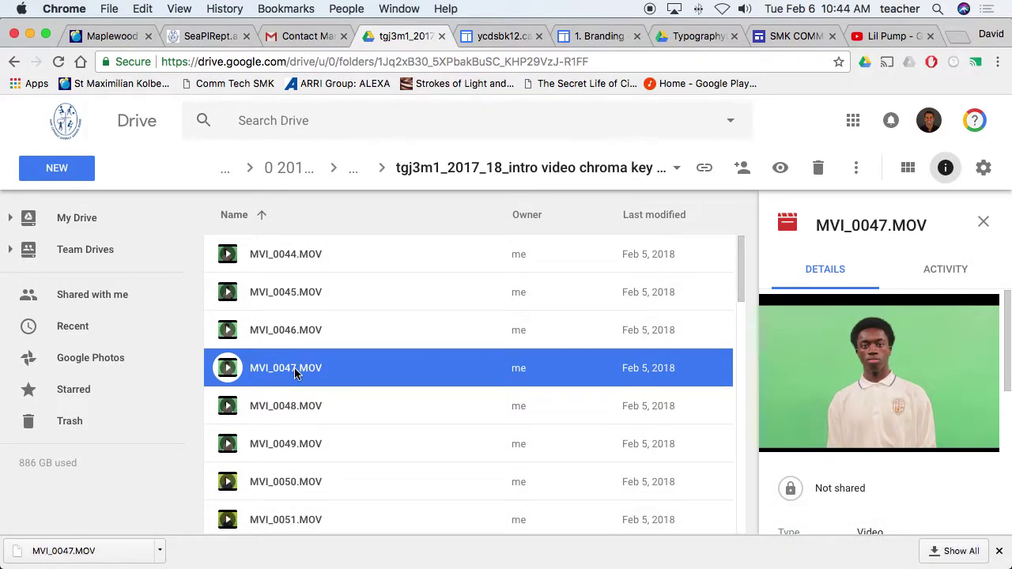
mouse_move(183, 563)
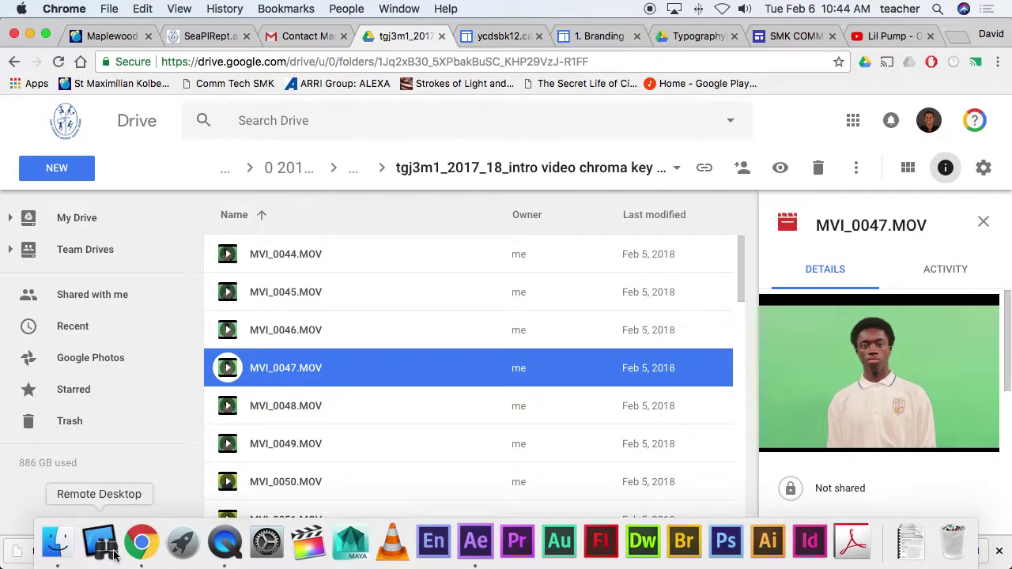
click(475, 542)
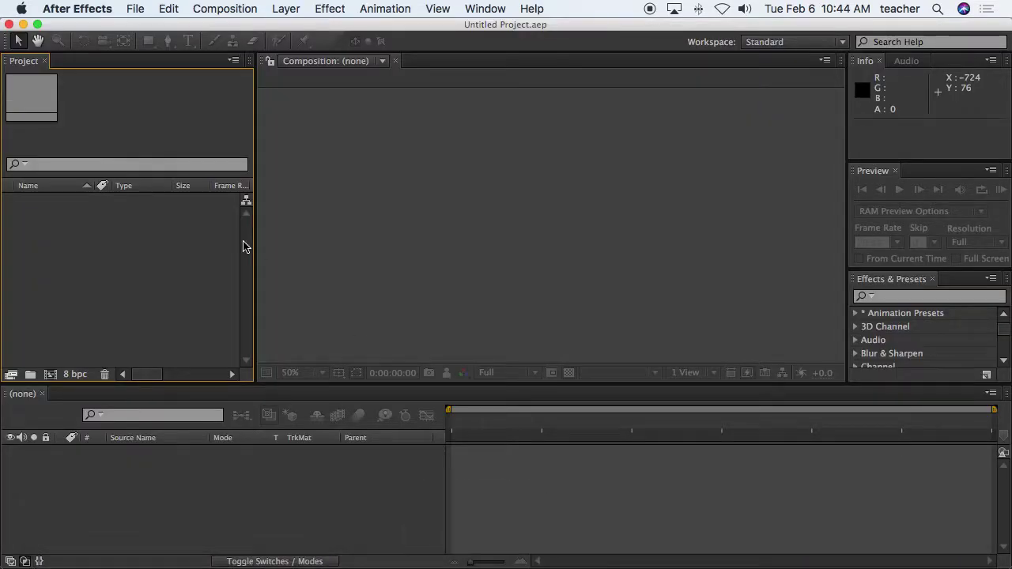
Step: Import MVI_0047.MOV from the 'video chroma my name' folder into the project
click(136, 9)
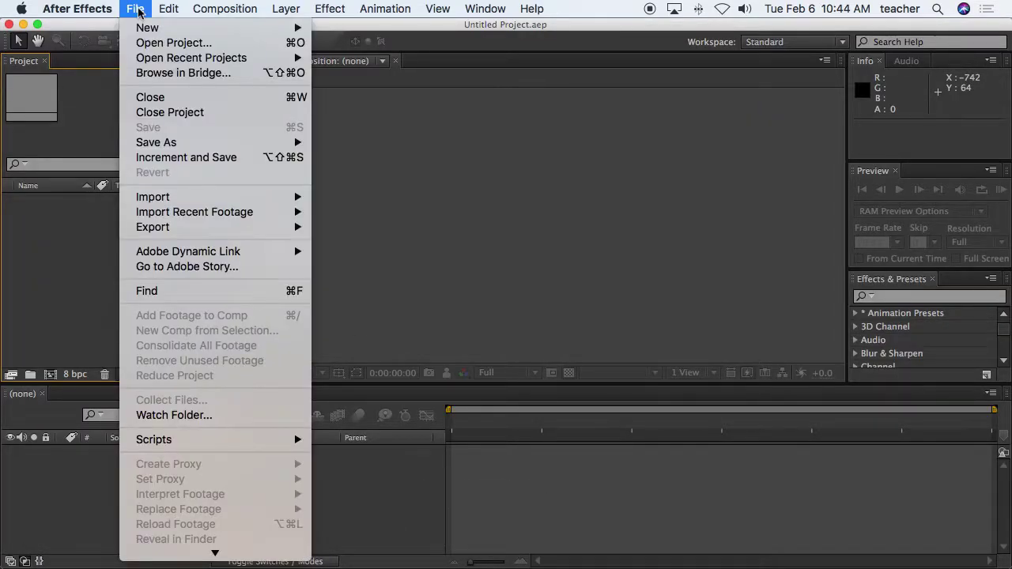
mouse_move(269, 199)
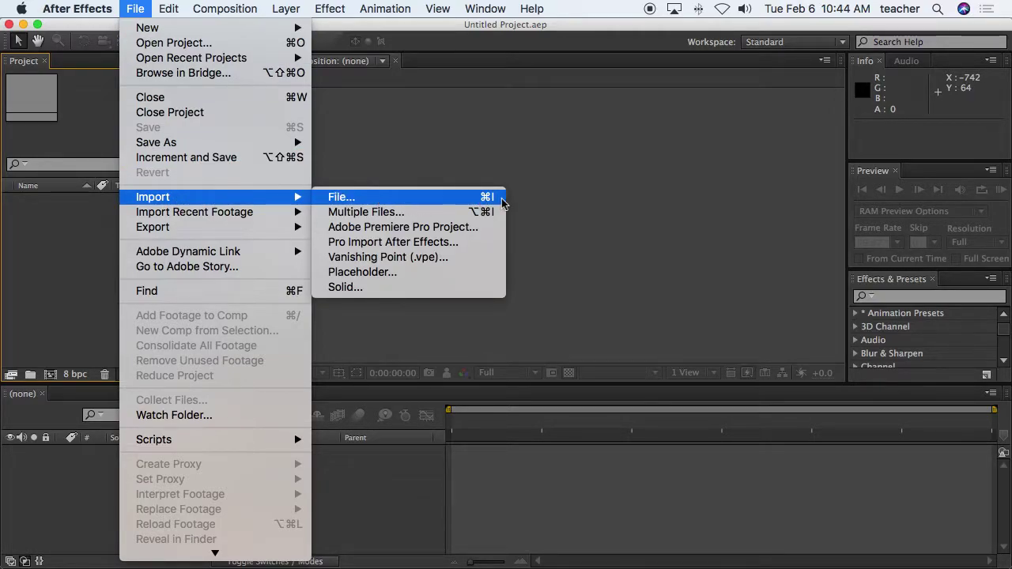
click(24, 66)
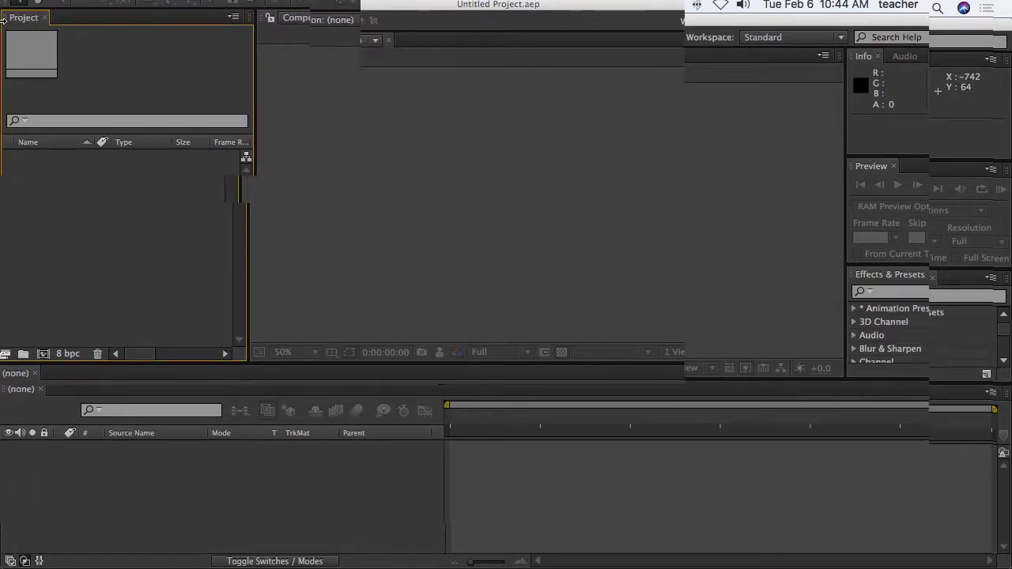
double_click(80, 283)
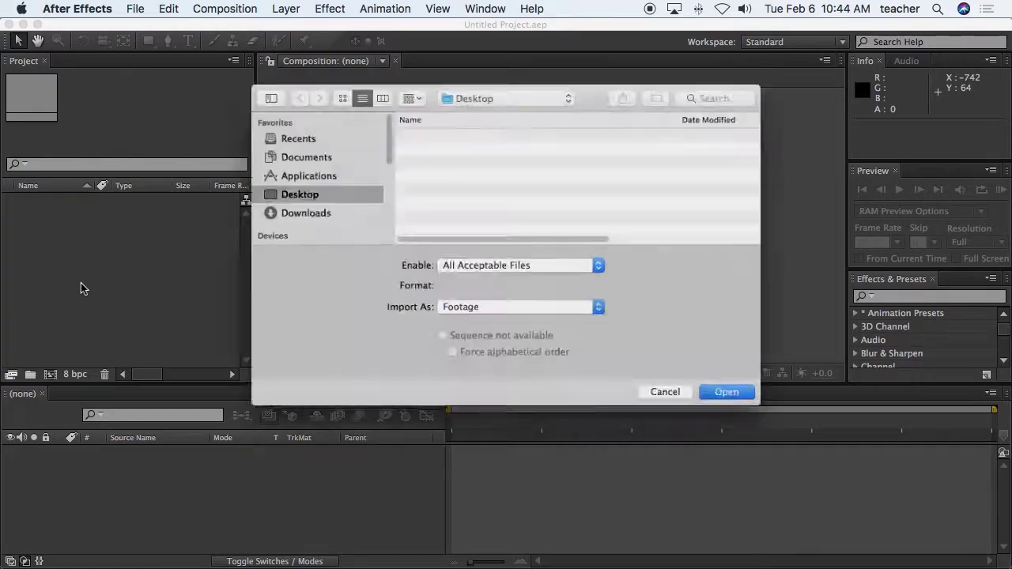
double_click(462, 128)
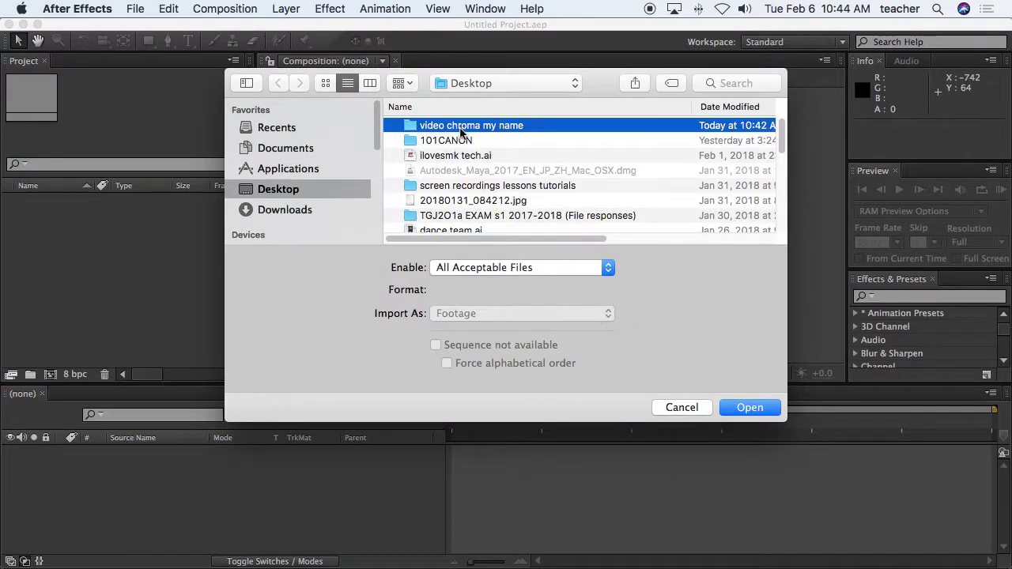
click(445, 128)
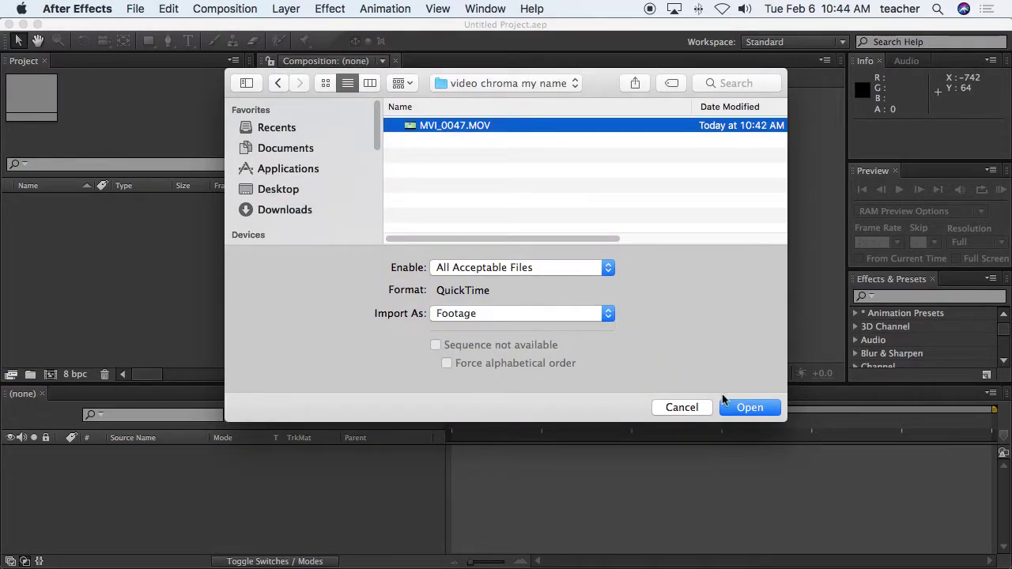
click(746, 407)
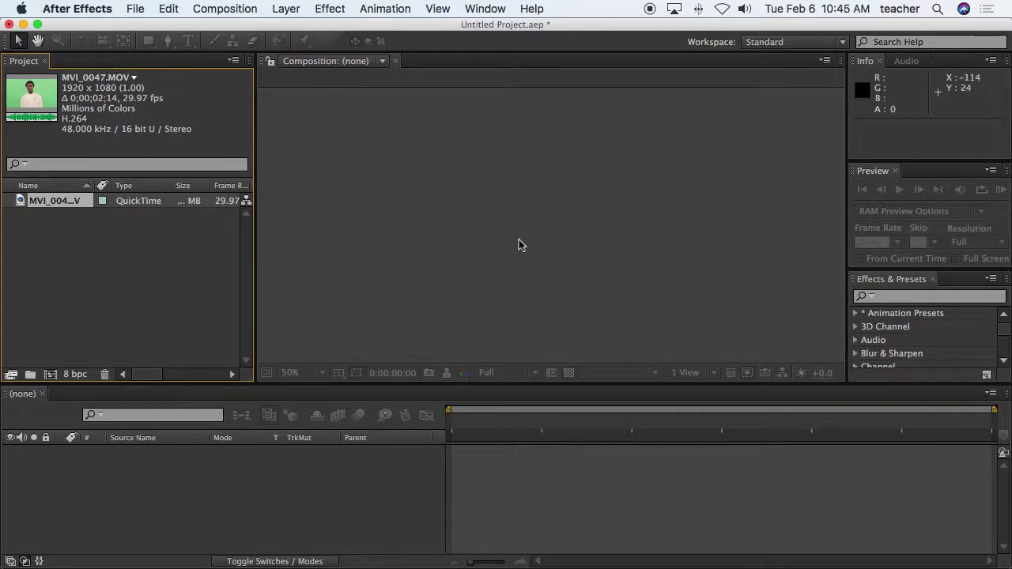
Step: Create a 1920x1080, 29.97 fps MVI_0047 composition from the MVI_0047.MOV clip
click(143, 274)
click(39, 203)
click(234, 7)
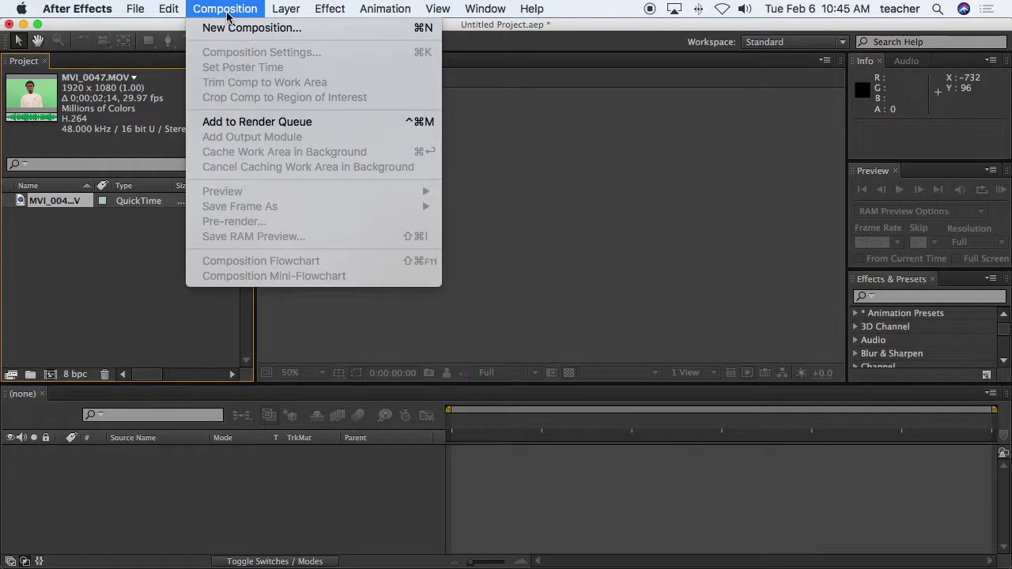
click(232, 29)
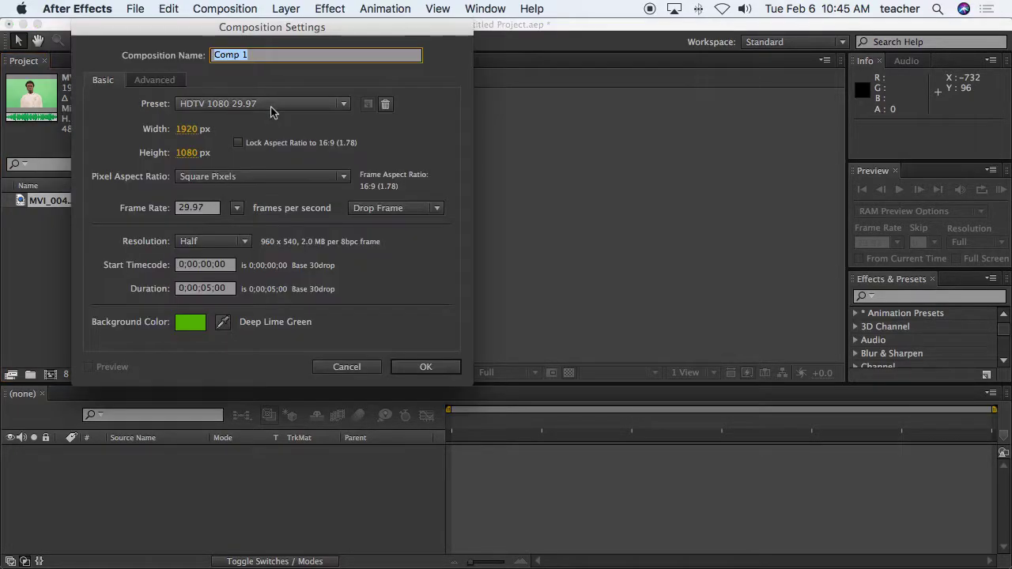
drag(290, 44, 471, 67)
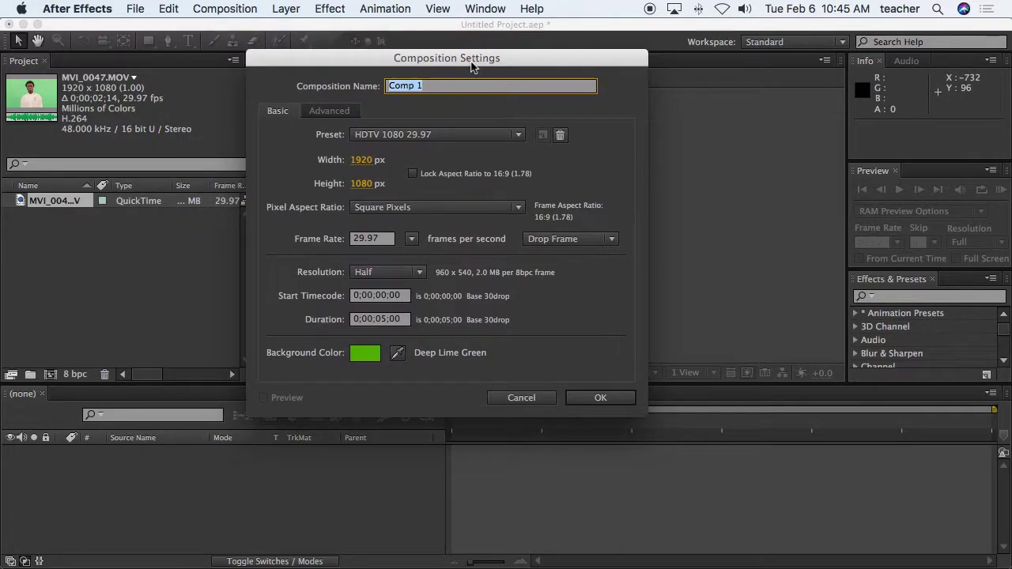
click(540, 400)
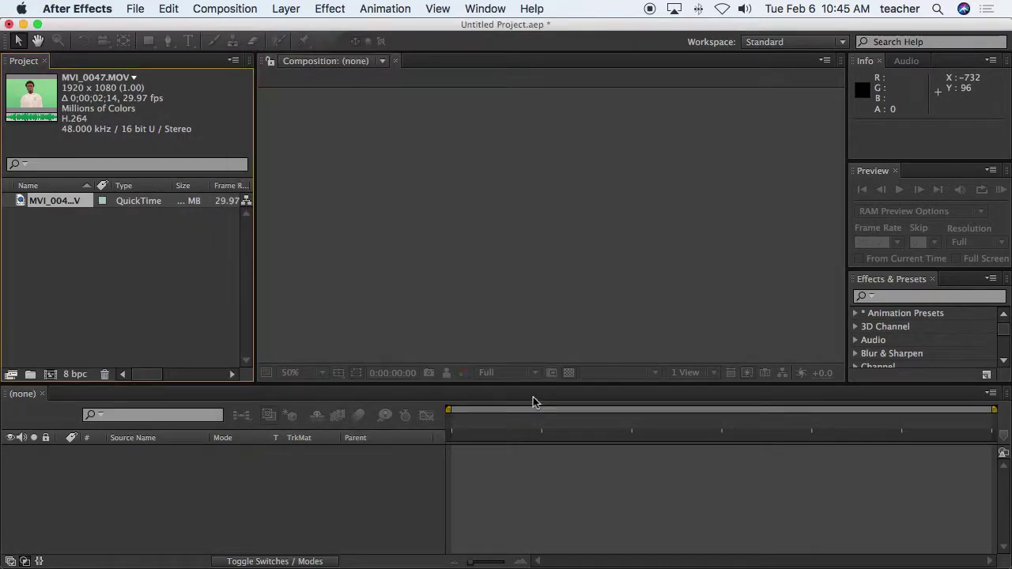
right_click(54, 201)
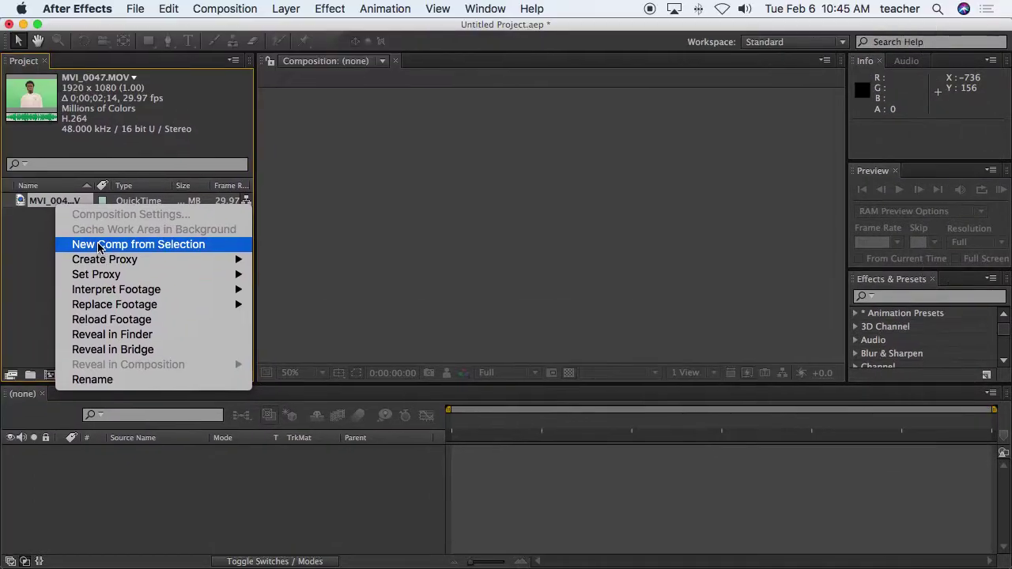
key(Escape)
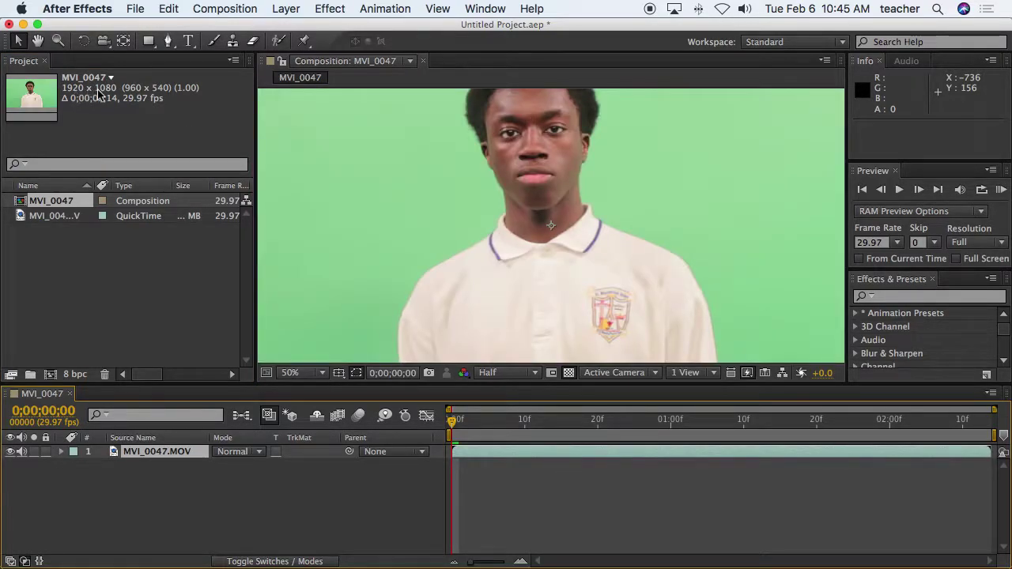
Step: Fit the whole frame in the viewer and move to about two seconds into the clip
click(322, 373)
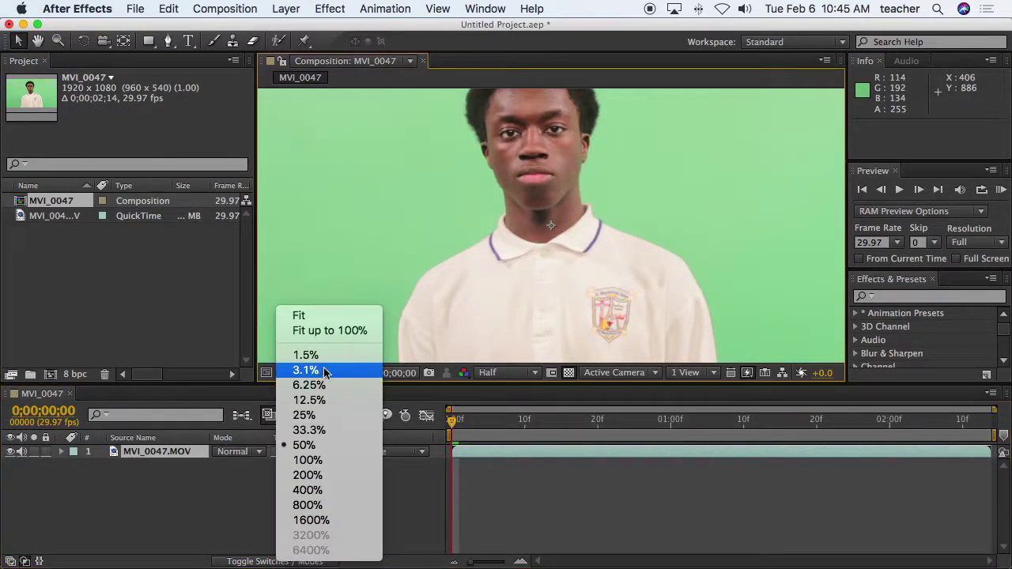
click(322, 331)
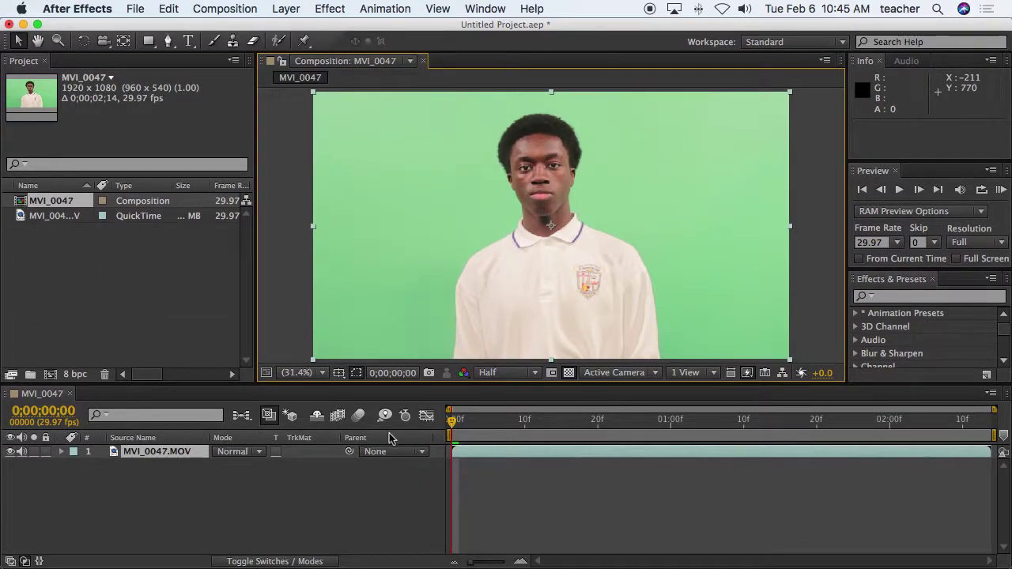
drag(453, 428, 880, 431)
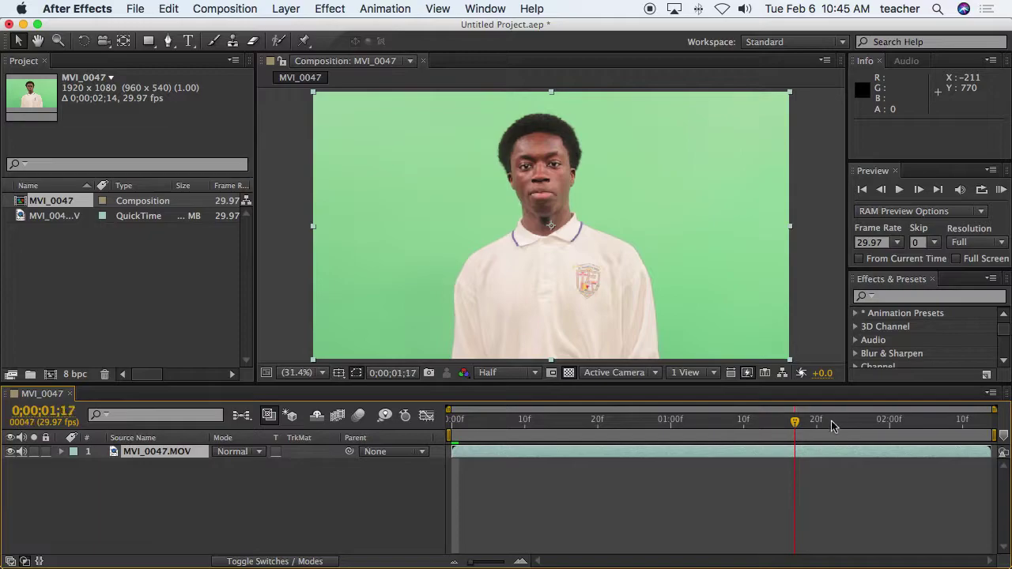
key(Page_Up)
key(Page_Up)
key(Page_Up)
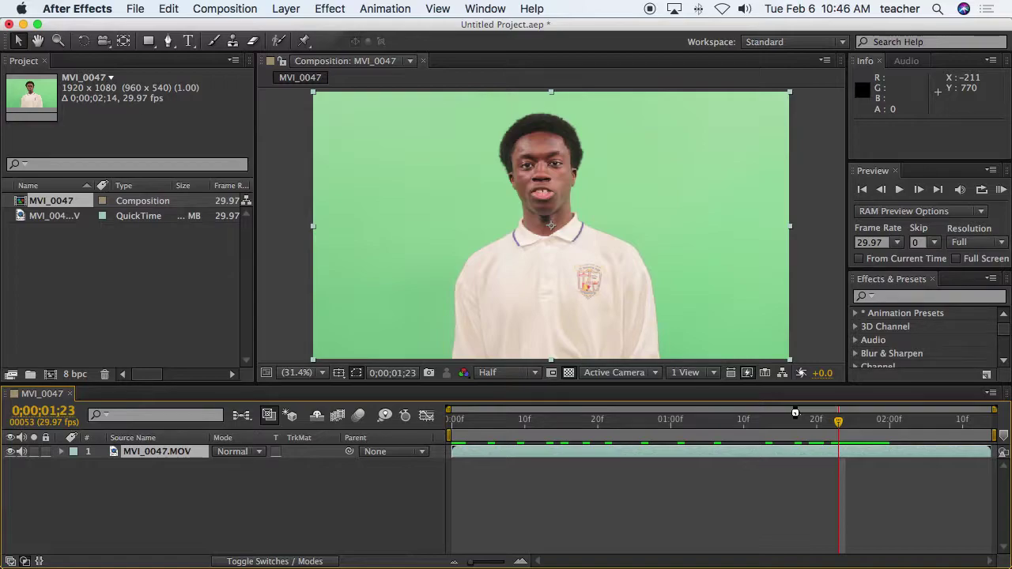
super+click(836, 425)
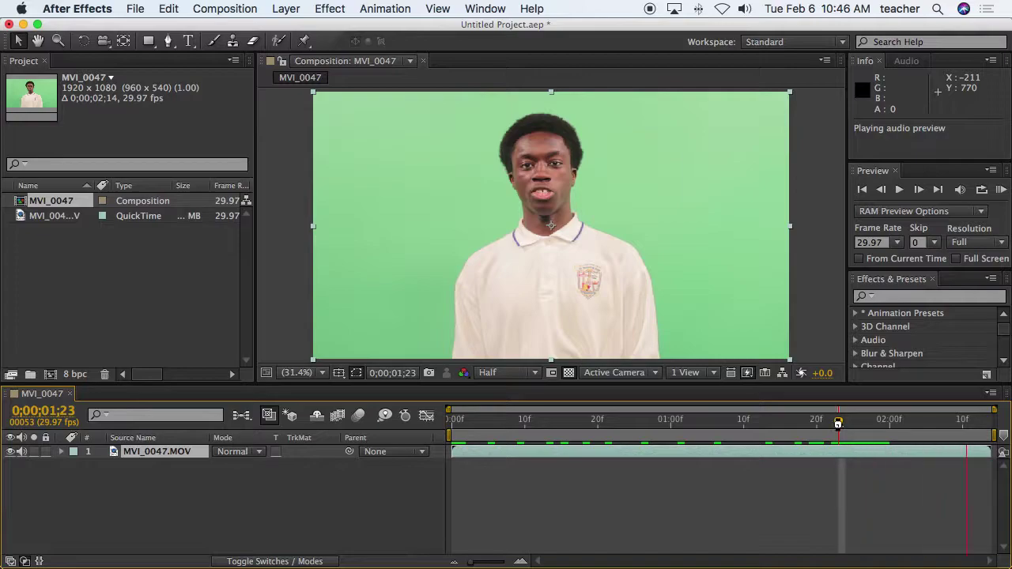
key(XF86AudioRaiseVolume)
key(XF86AudioRaiseVolume)
key(XF86AudioRaiseVolume)
key(XF86AudioRaiseVolume)
key(XF86AudioRaiseVolume)
key(XF86AudioRaiseVolume)
key(XF86AudioRaiseVolume)
key(Home)
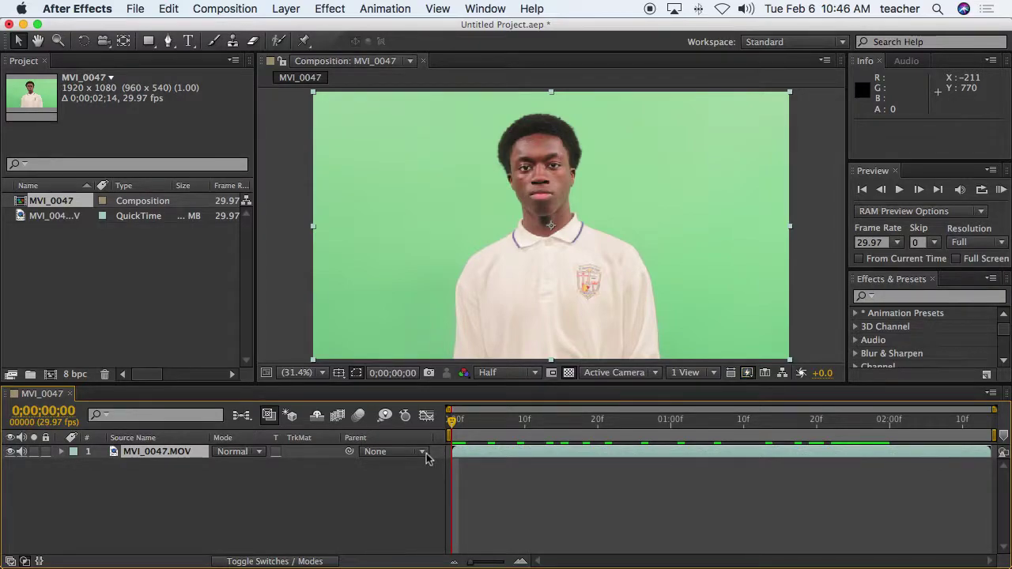
key(KP_0)
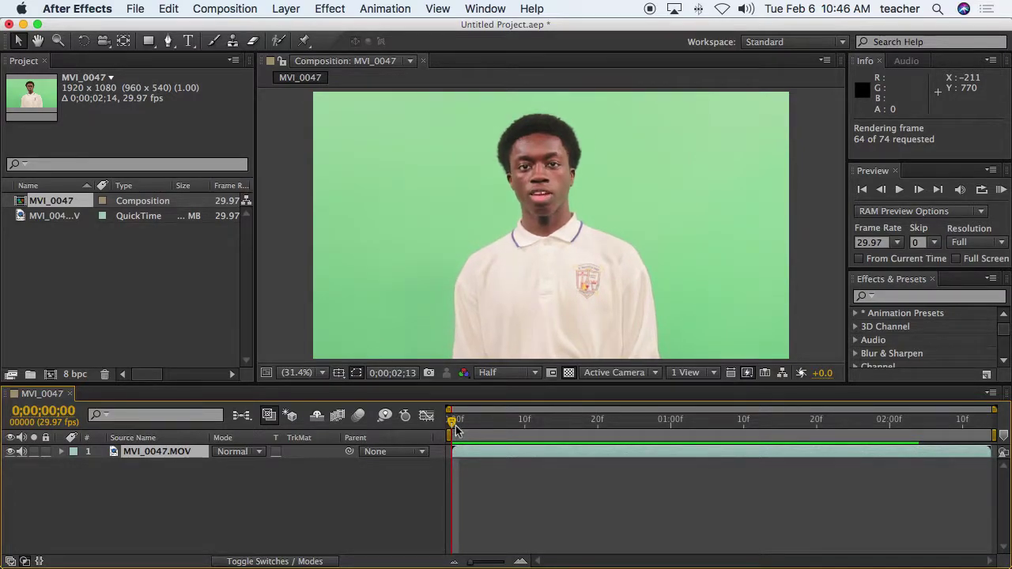
drag(729, 421, 419, 447)
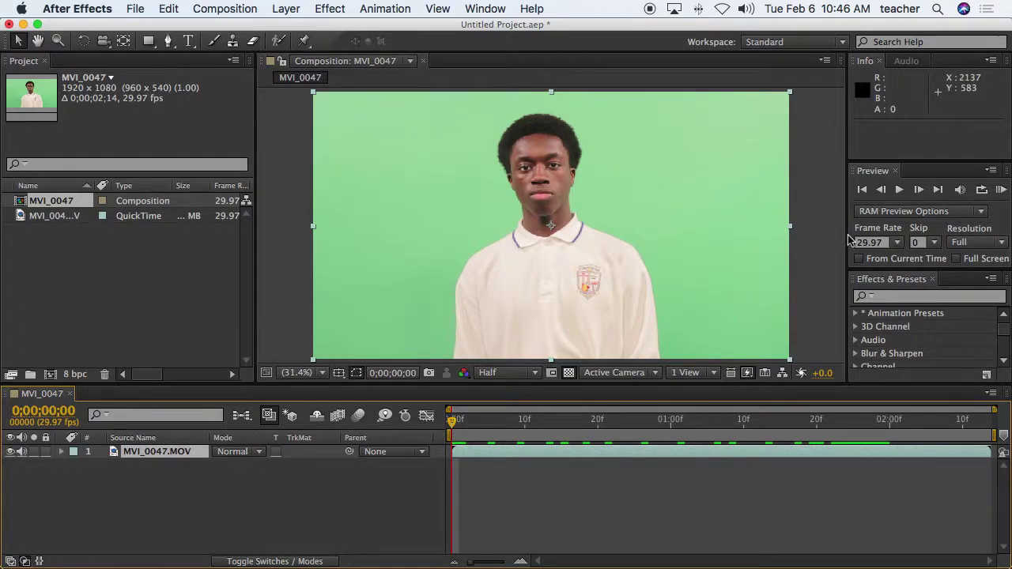
click(879, 280)
Step: Search 'keyl', apply Keylight (1.2) to the footage, and sample the green background
click(887, 297)
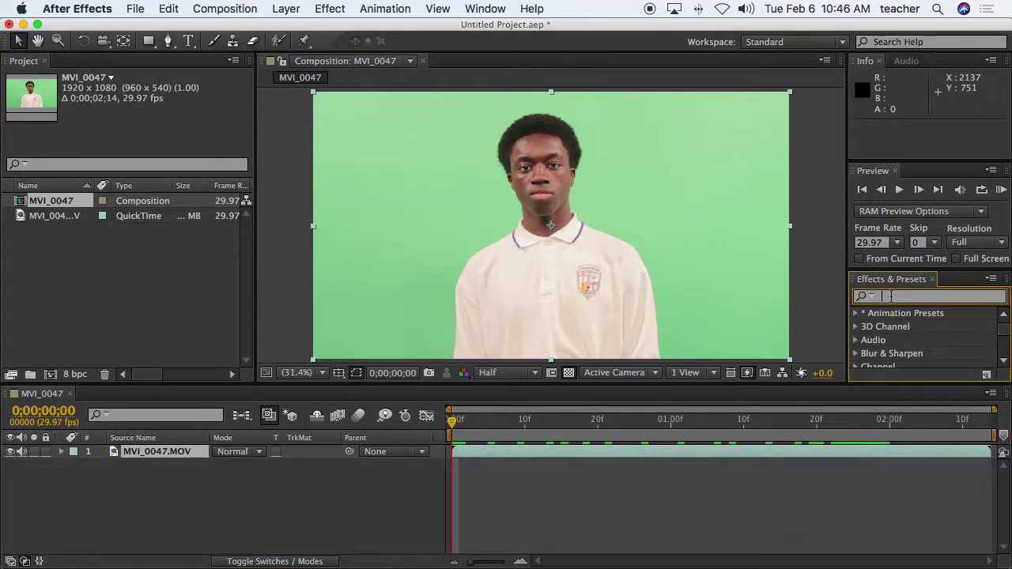
text(keyl)
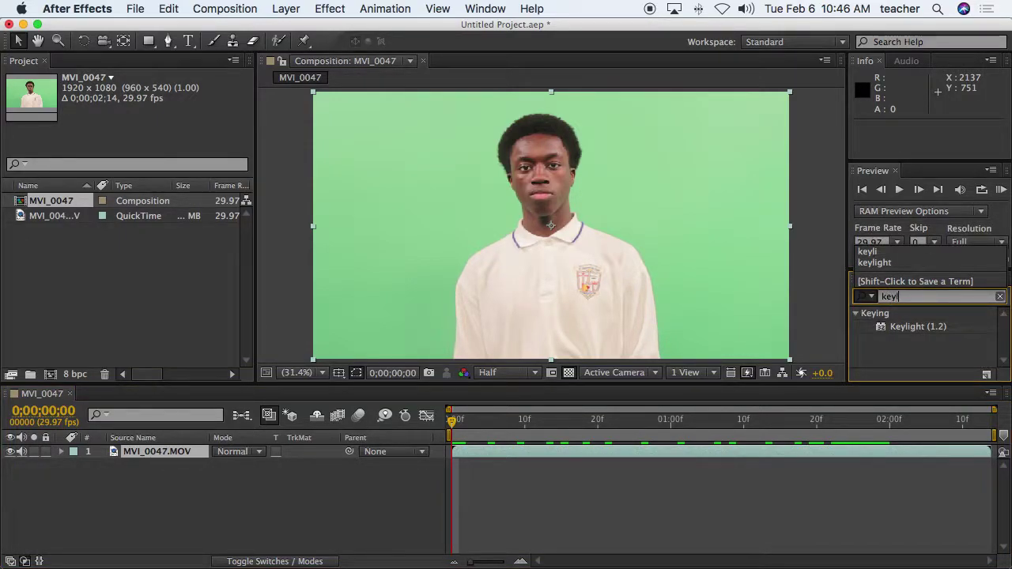
click(886, 333)
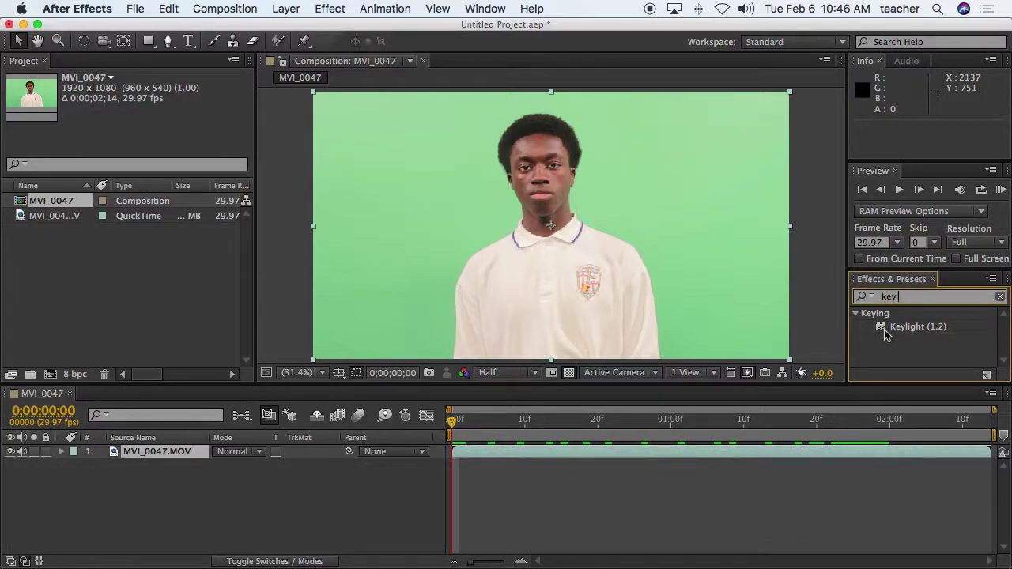
drag(884, 327, 608, 248)
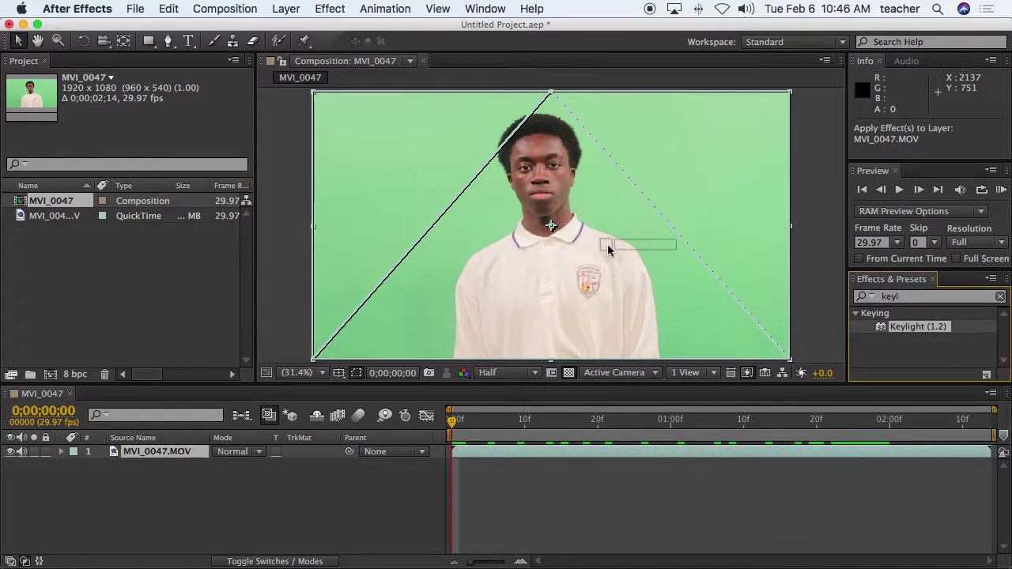
drag(608, 246, 569, 243)
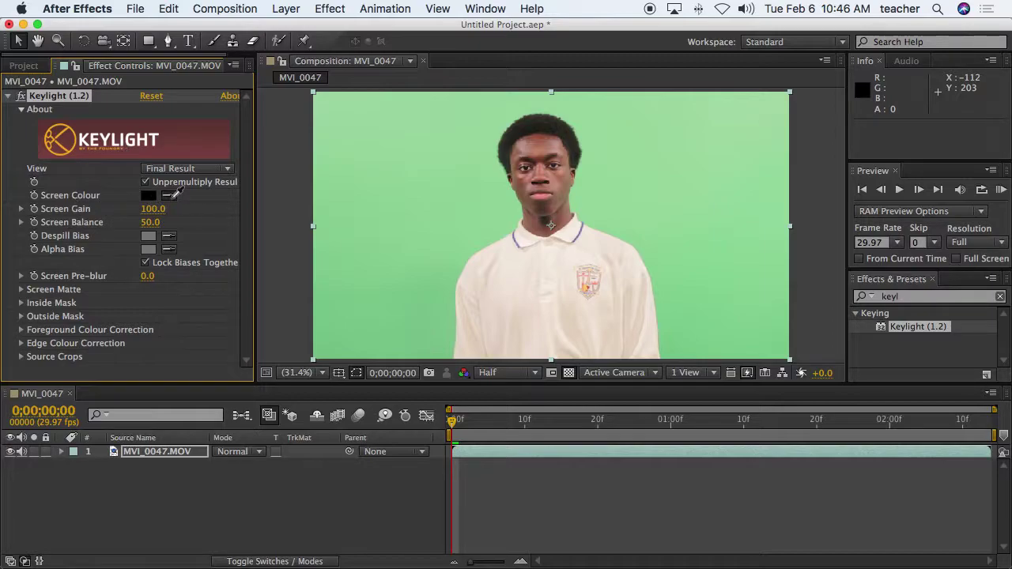
click(437, 222)
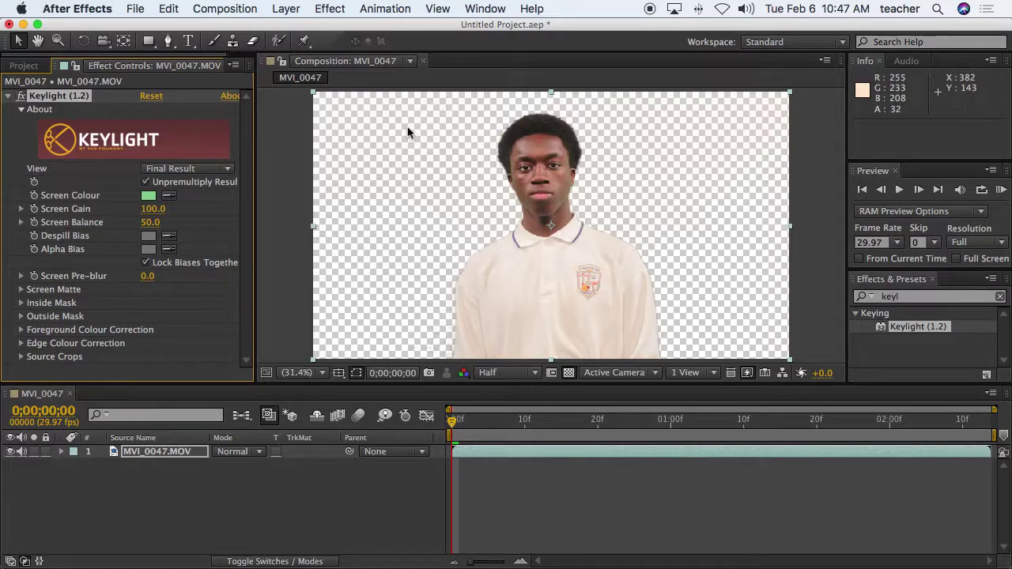
Step: Set Keylight's Screen Gain to 106.6
click(21, 210)
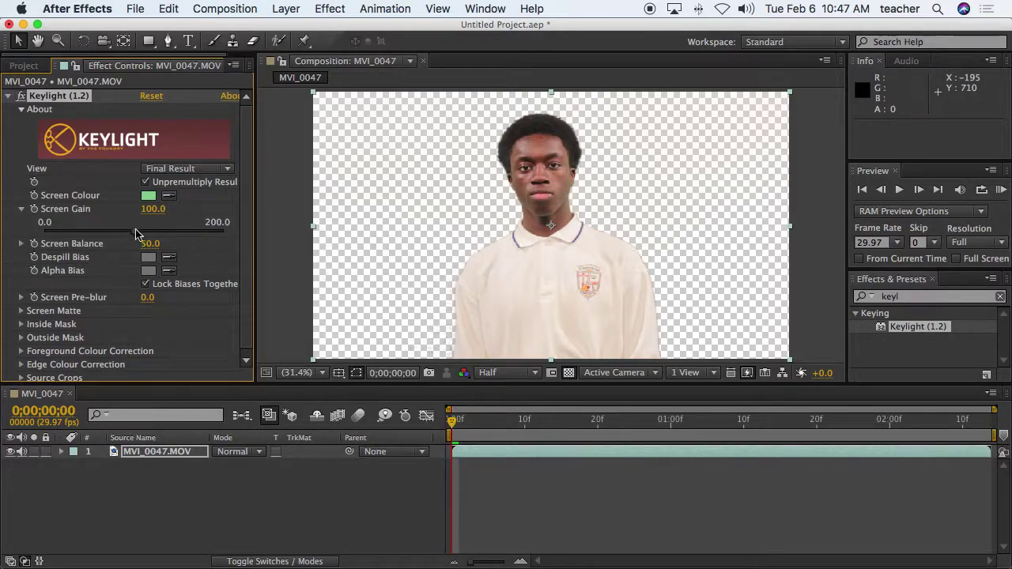
mouse_move(136, 236)
mouse_down()
mouse_move(124, 235)
mouse_move(138, 235)
mouse_up()
click(21, 244)
click(21, 243)
click(21, 209)
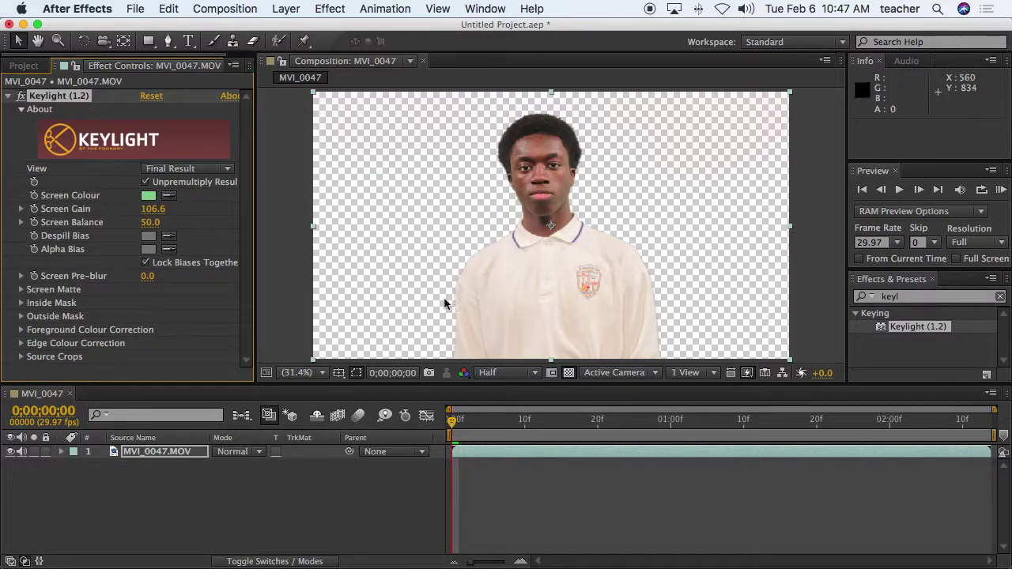
Step: Inspect the Screen Matte and Edge Colour Correction settings, then return to the Project panel
click(22, 290)
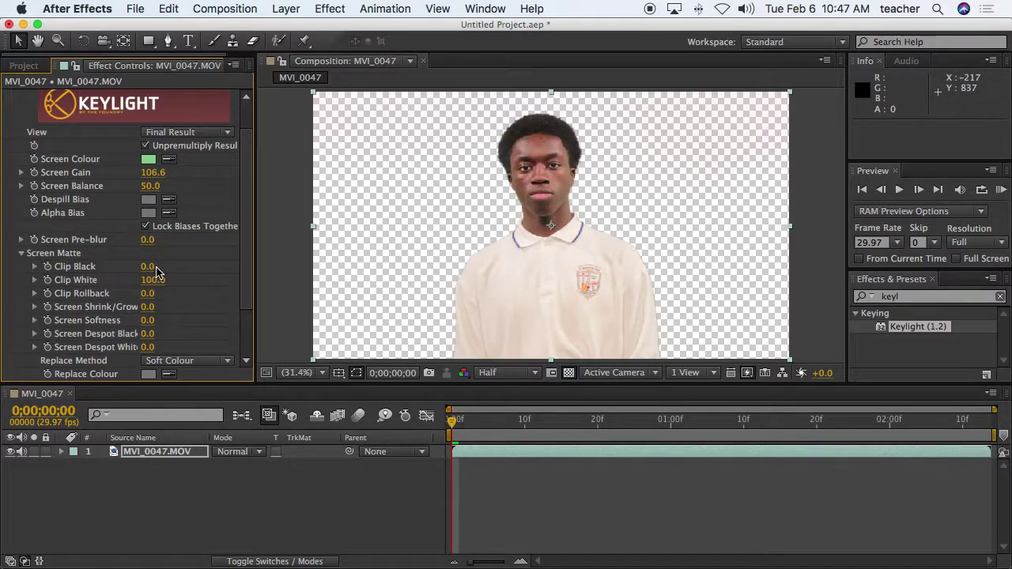
click(22, 254)
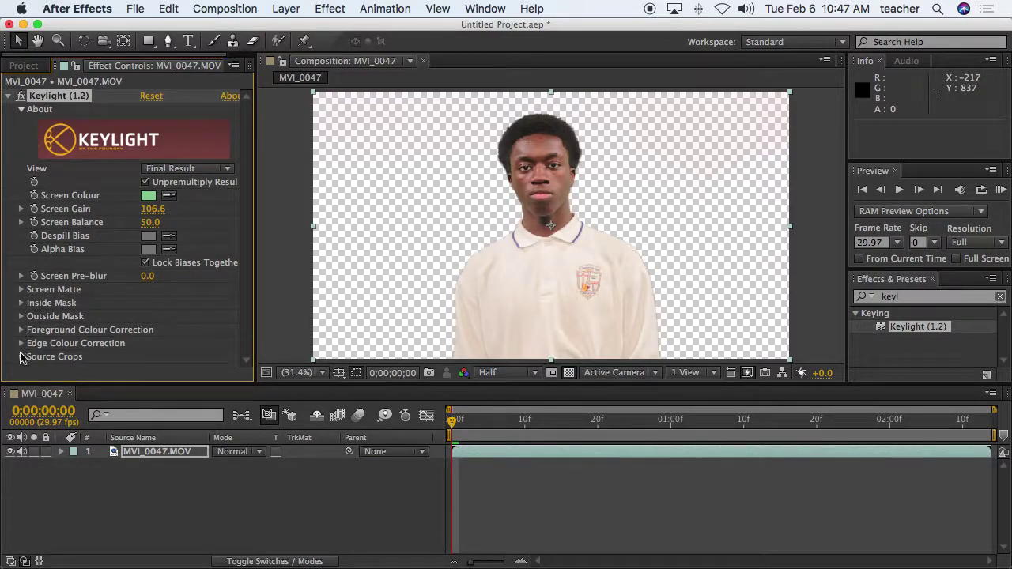
click(22, 344)
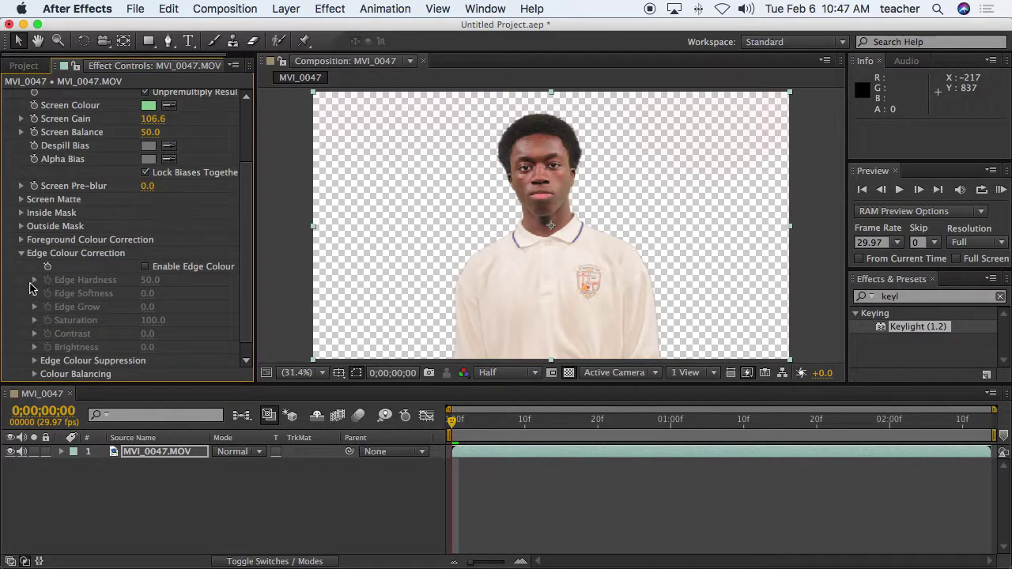
click(23, 257)
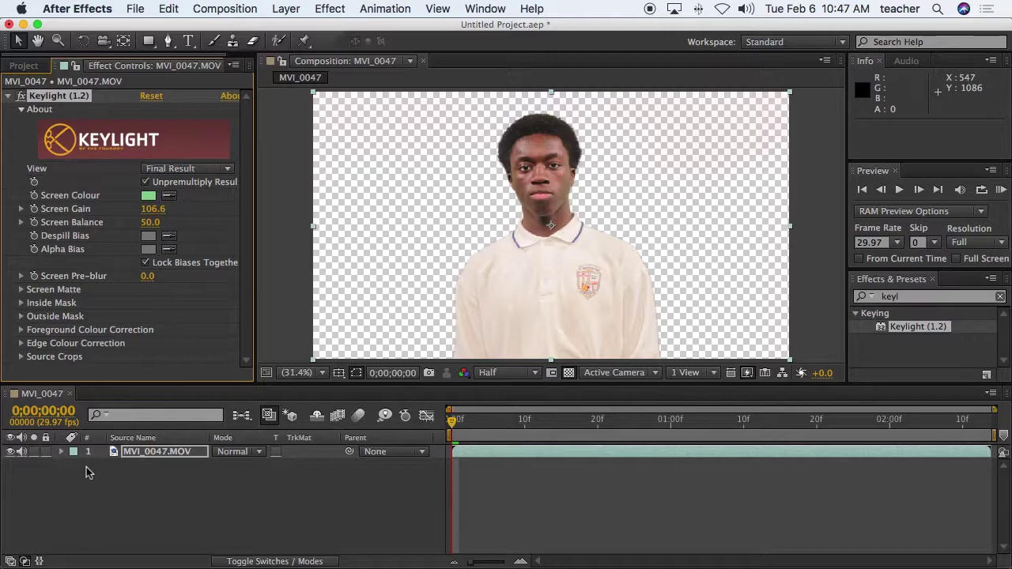
click(27, 67)
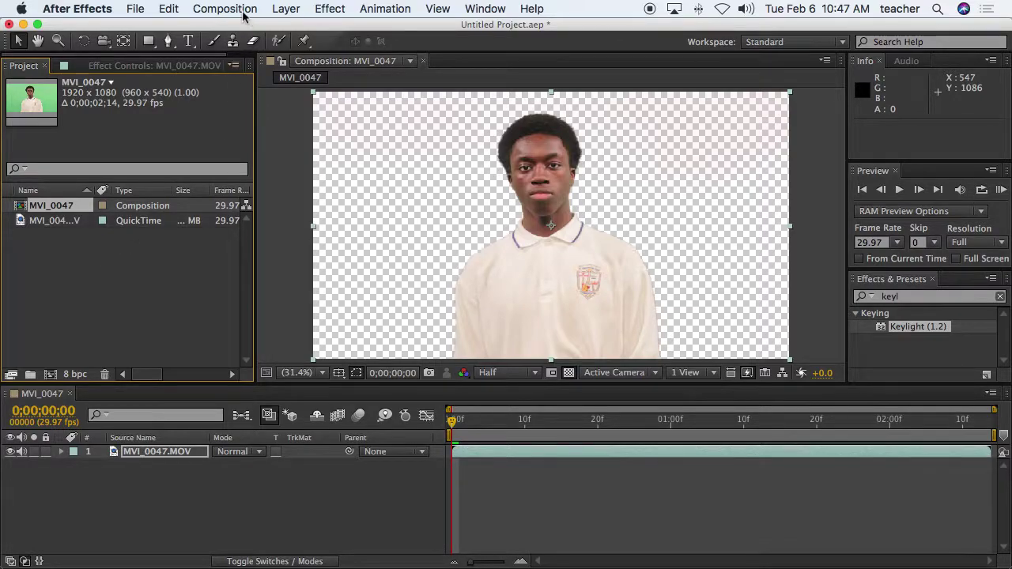
Step: Select the footage layer and start a new 1920x1080 solid named Deep Cyan Solid 1
click(281, 14)
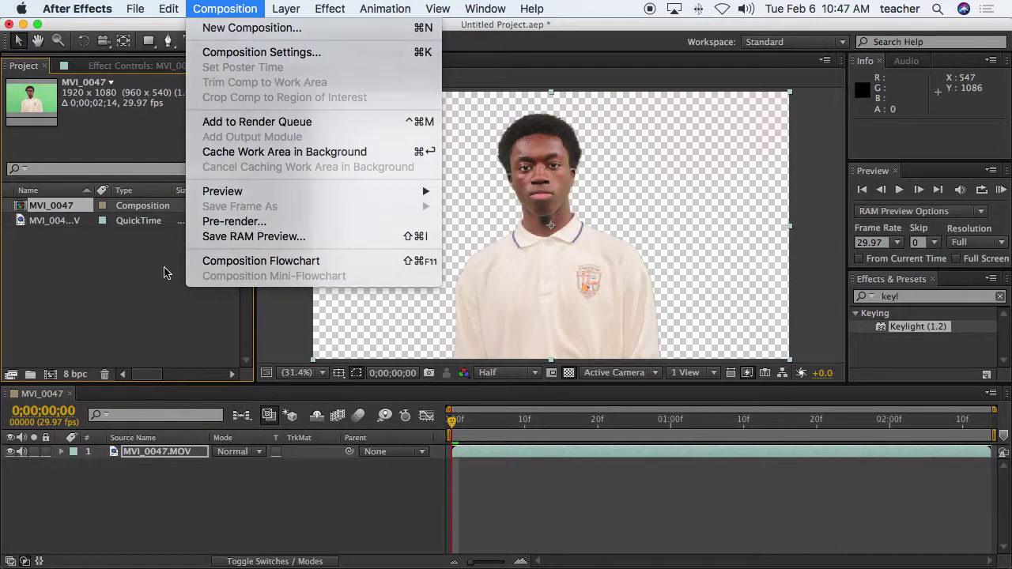
click(210, 16)
click(287, 9)
click(129, 461)
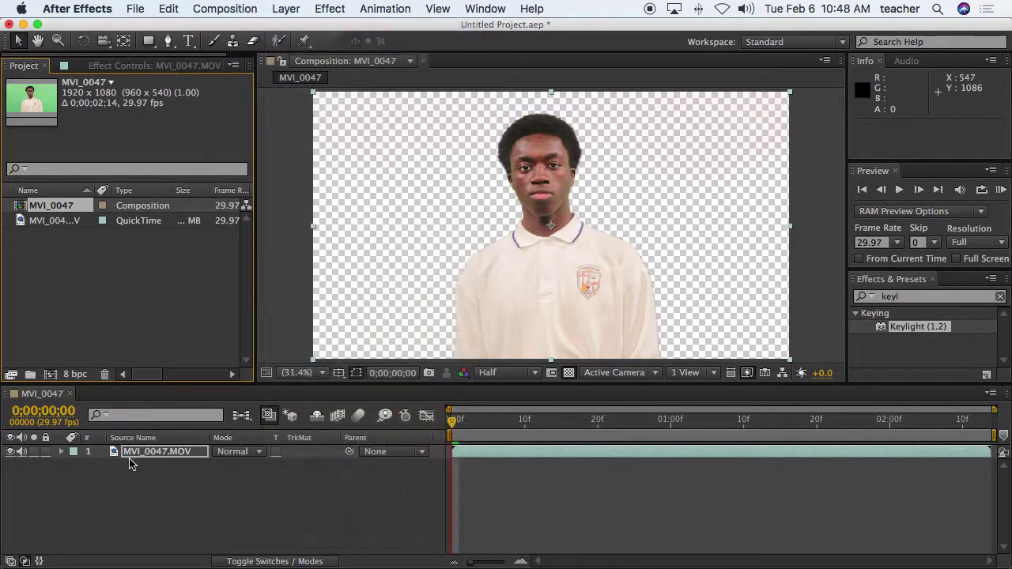
click(138, 458)
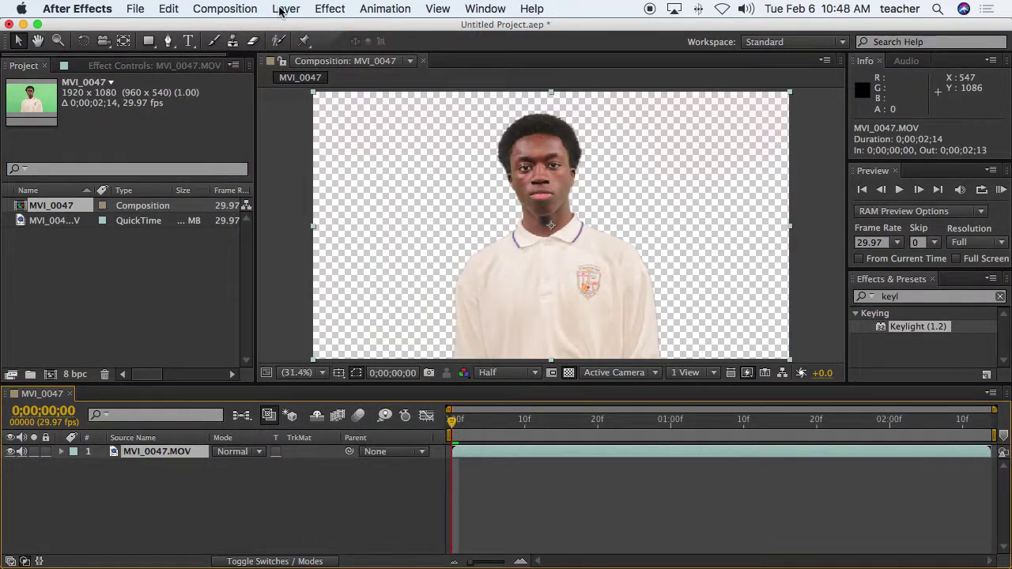
click(284, 10)
mouse_move(297, 30)
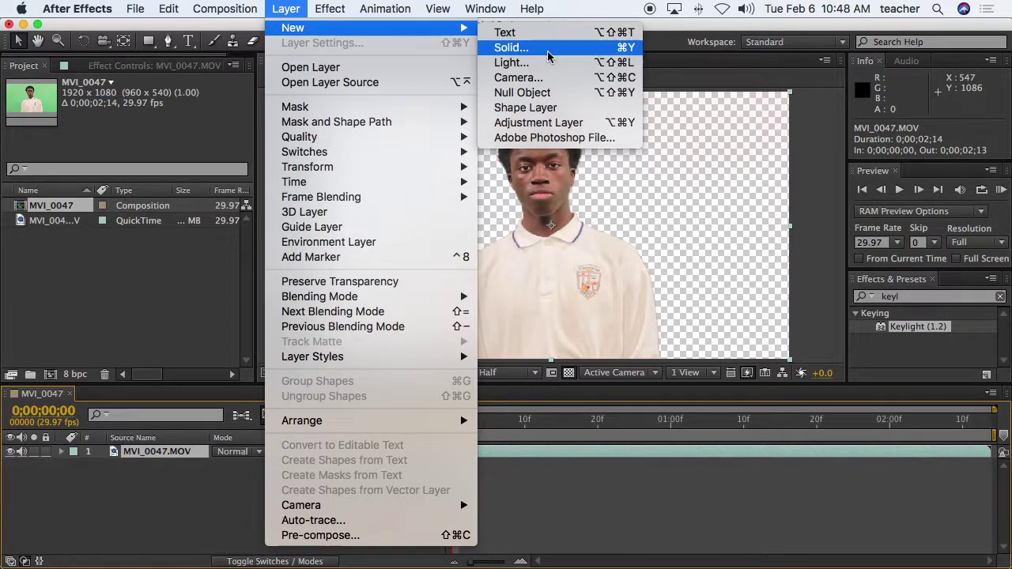
click(548, 50)
Step: Colour the solid teal 02AF89 and create the layer
click(203, 292)
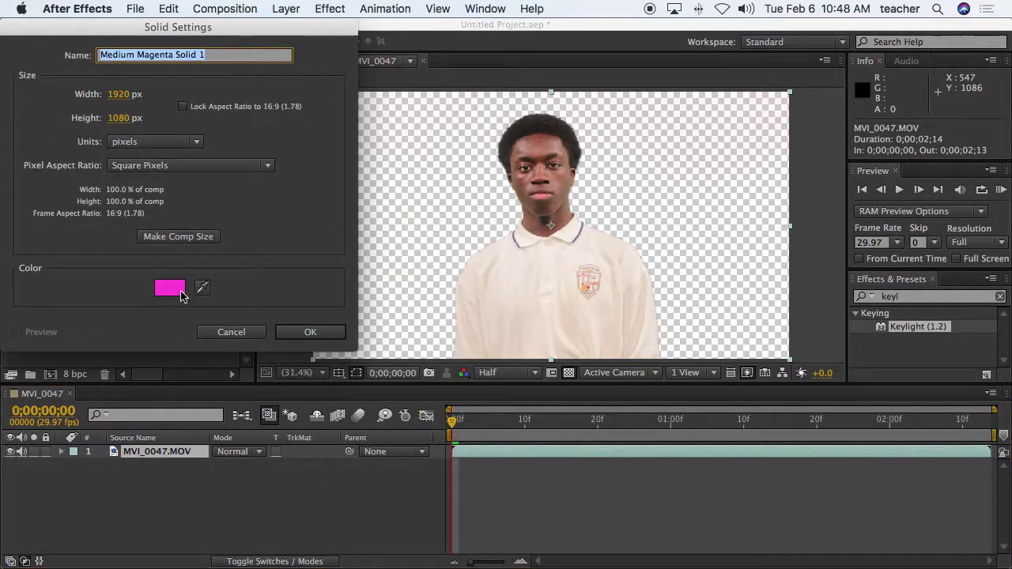
click(201, 288)
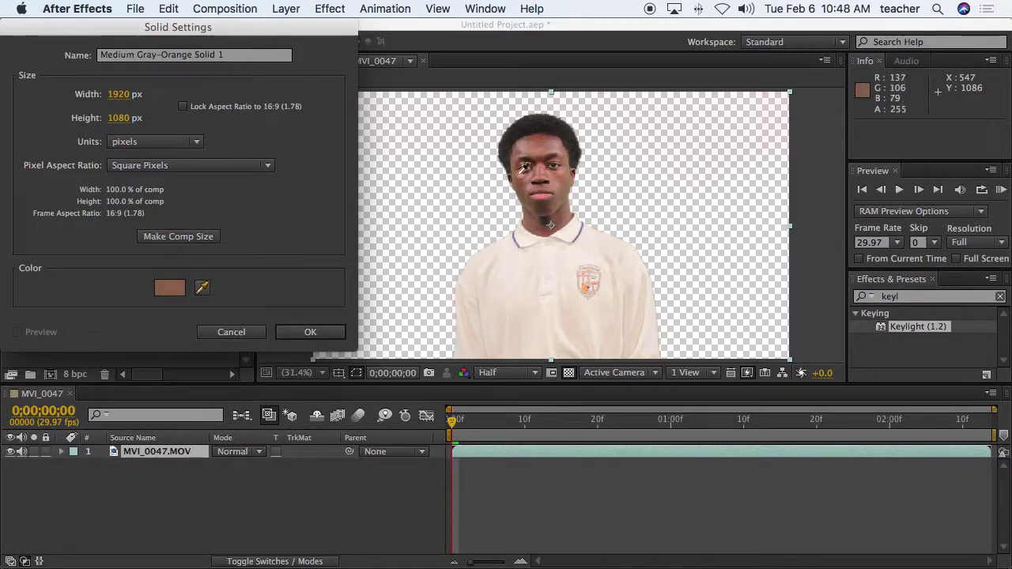
click(182, 289)
click(181, 290)
drag(235, 111, 236, 163)
drag(199, 103, 212, 115)
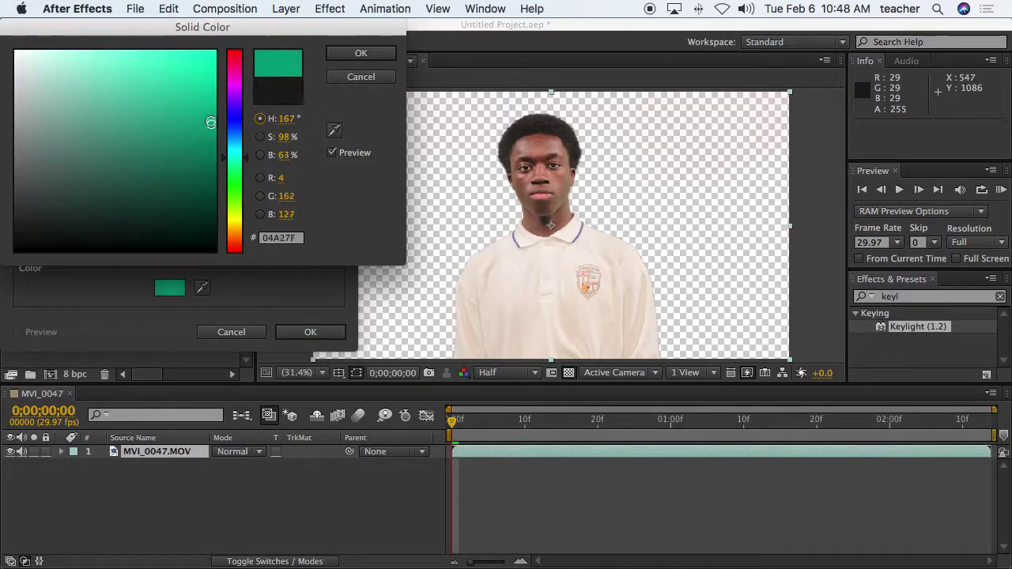
click(360, 54)
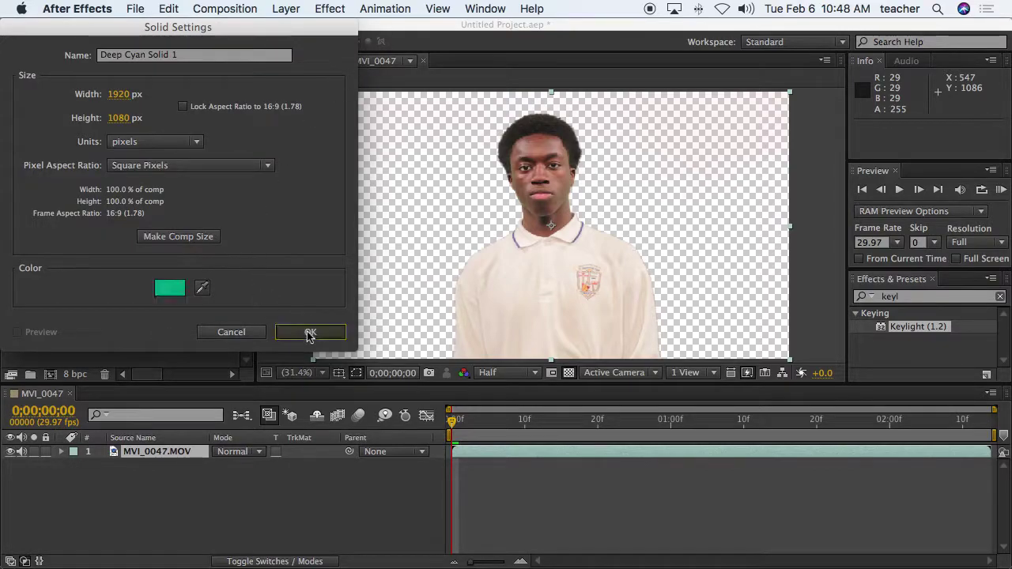
click(309, 332)
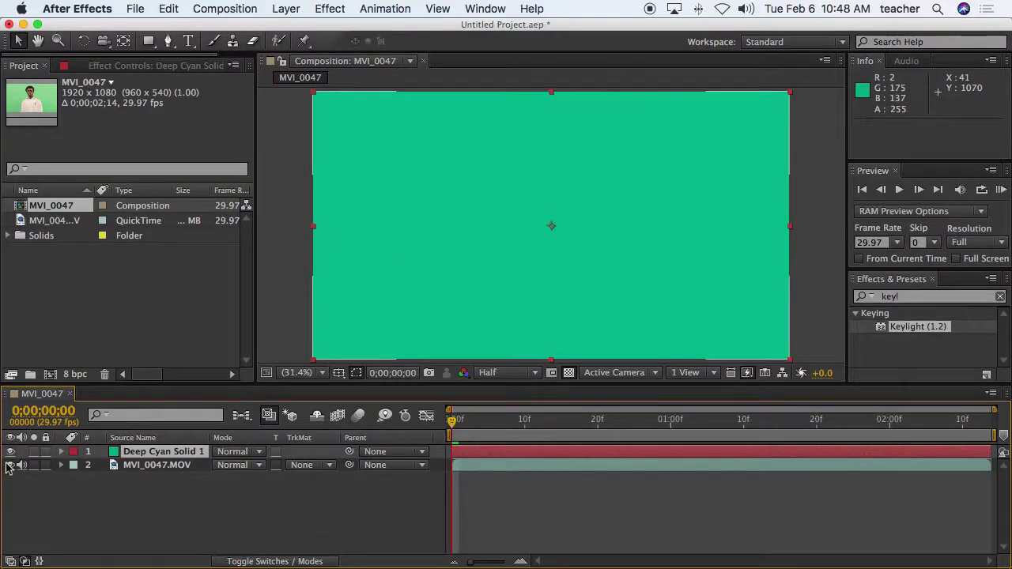
Step: Move Deep Cyan Solid 1 beneath the keyed clip and open the import dialog on the Desktop
drag(154, 457, 155, 481)
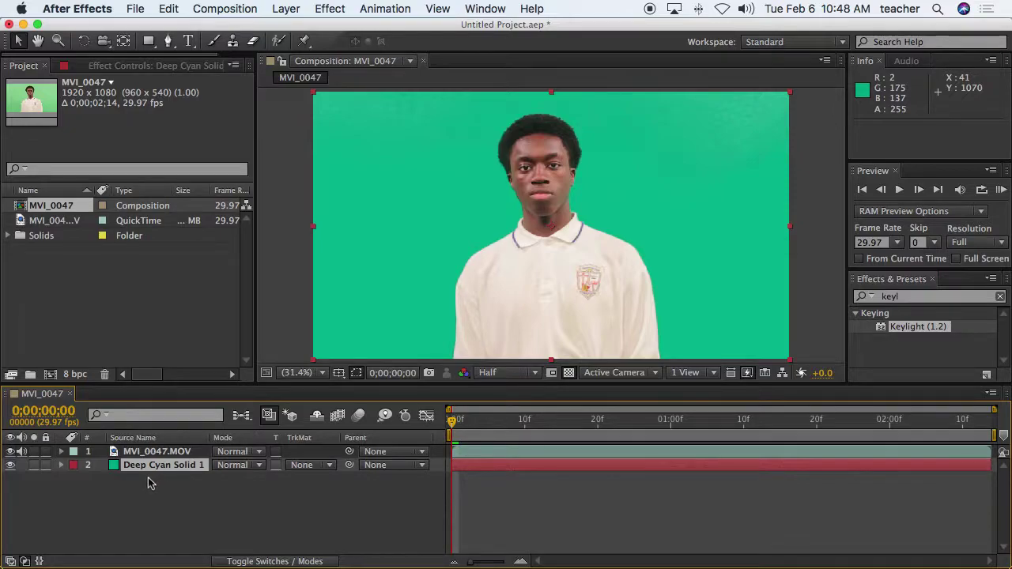
click(92, 298)
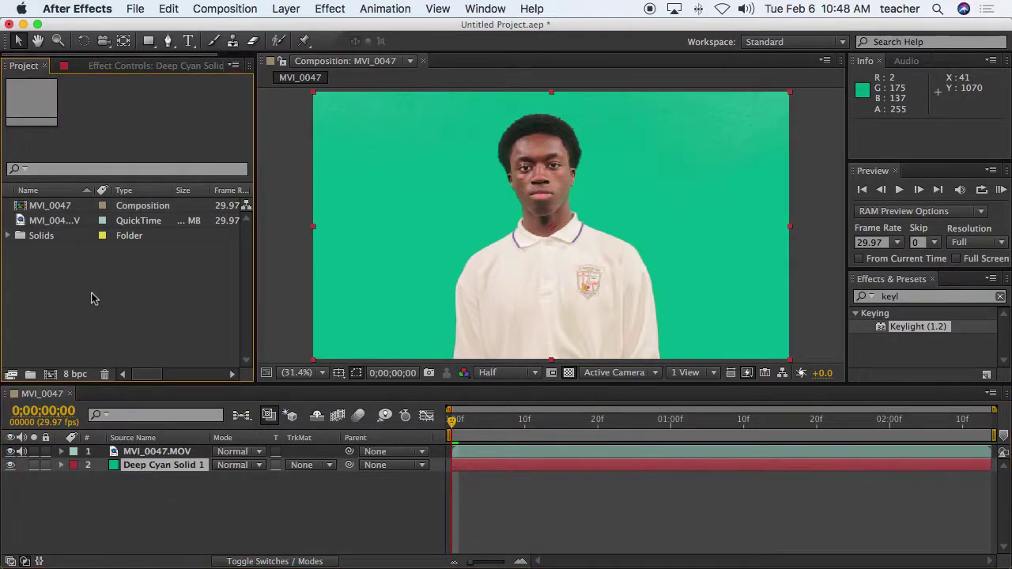
double_click(92, 298)
click(276, 186)
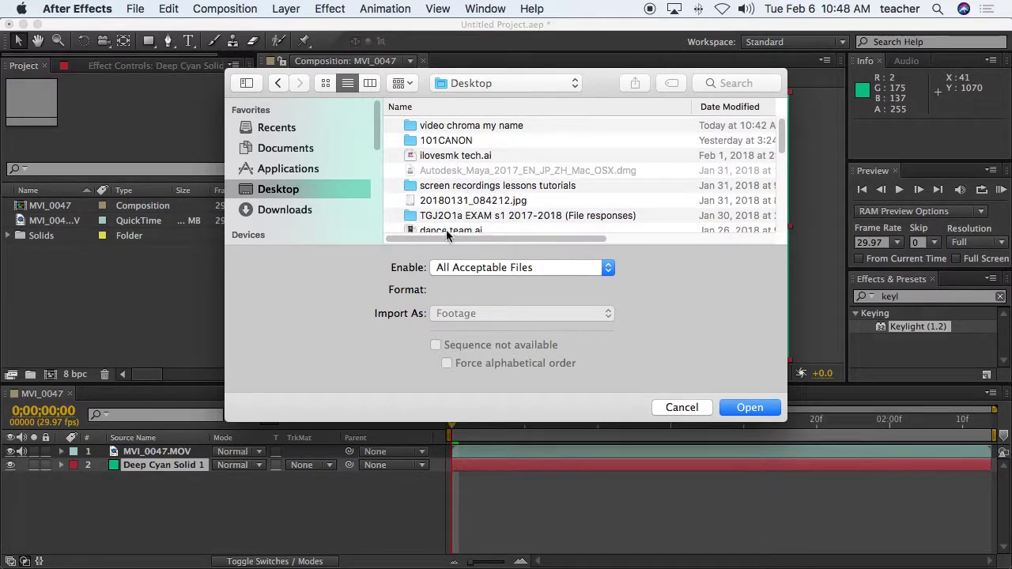
Step: Import ilovesmk tech.ai and add it to the composition between the keyed clip and teal solid
scroll(597, 187, down, 3)
scroll(597, 187, down, 2)
scroll(597, 194, up, 5)
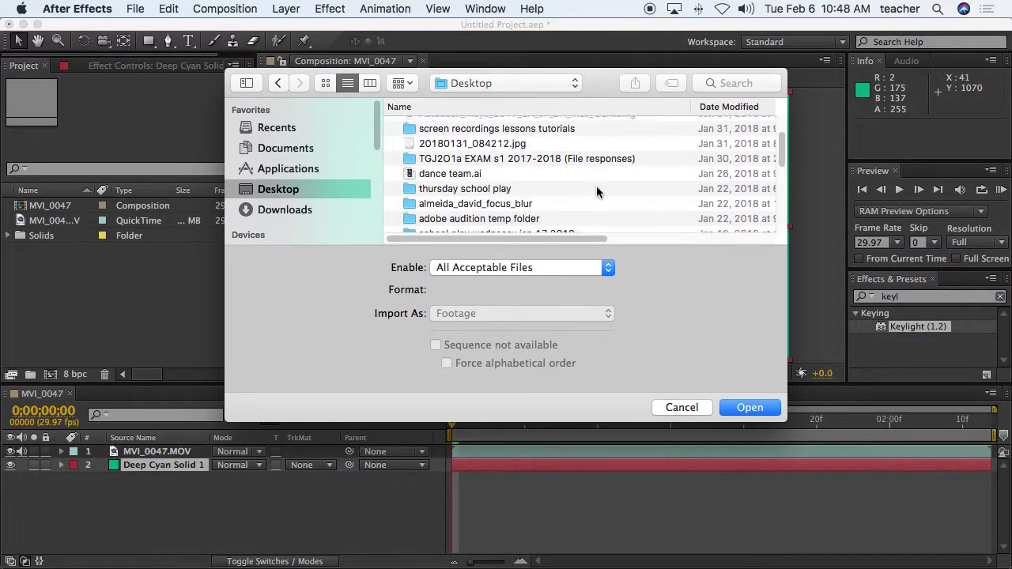
click(433, 142)
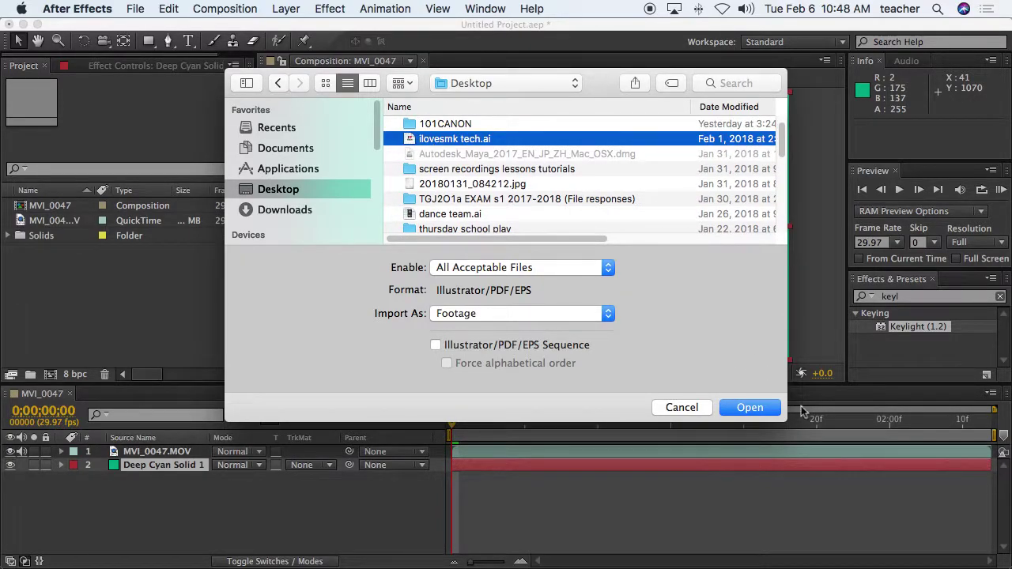
click(749, 408)
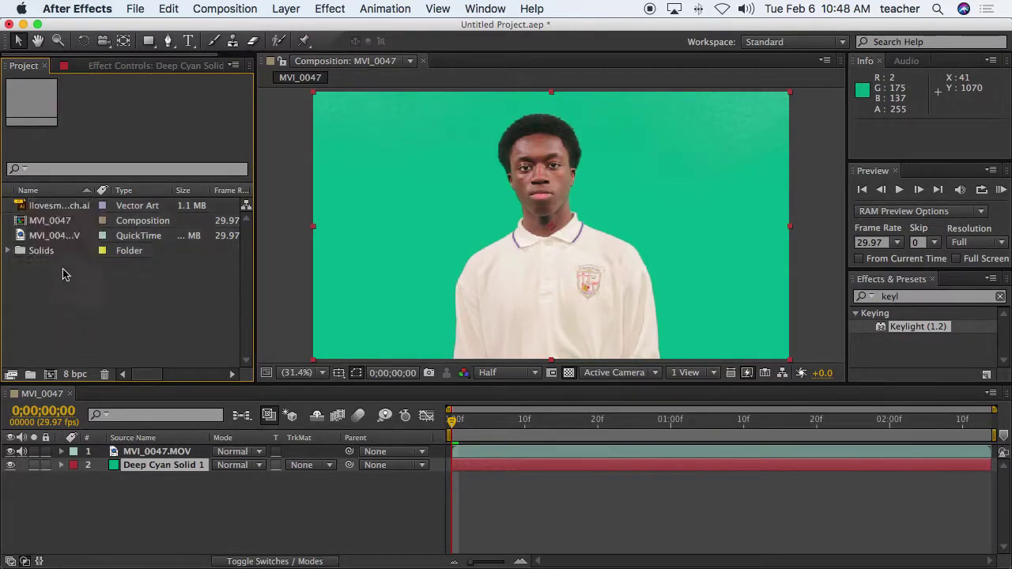
click(24, 207)
drag(24, 207, 109, 463)
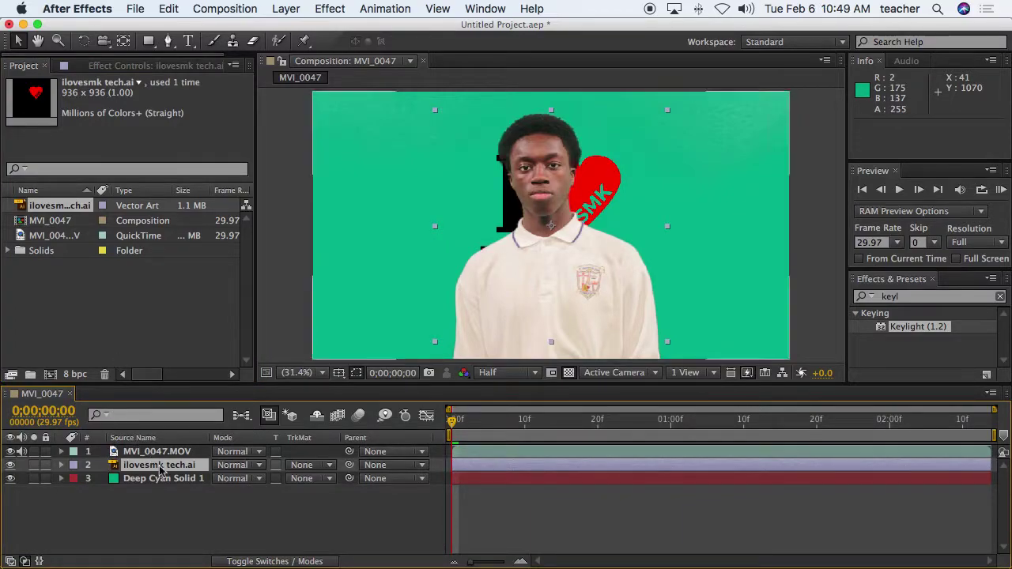
Step: Lock the MVI_0047.MOV student layer after undoing an accidental move of it
click(61, 465)
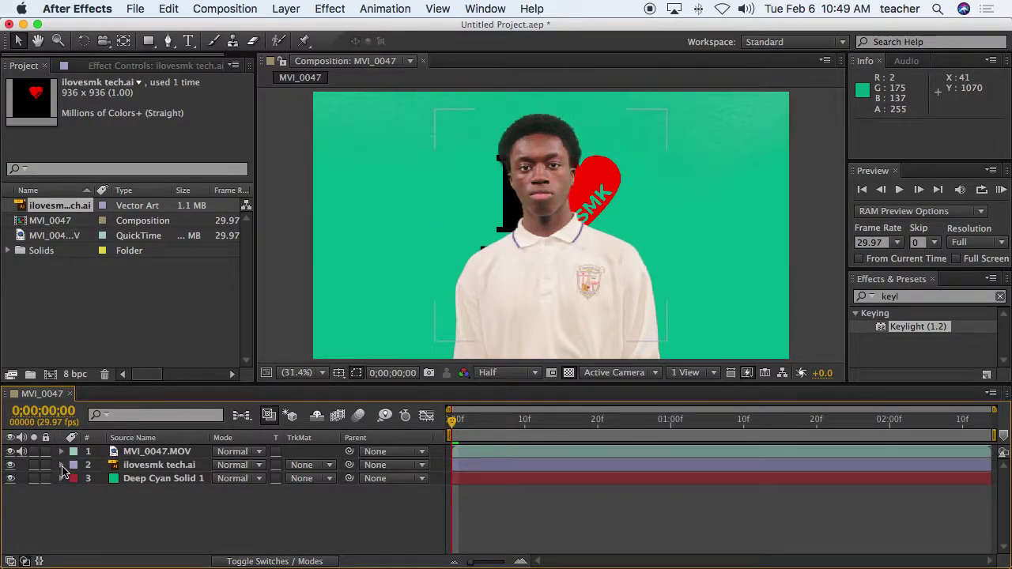
click(75, 479)
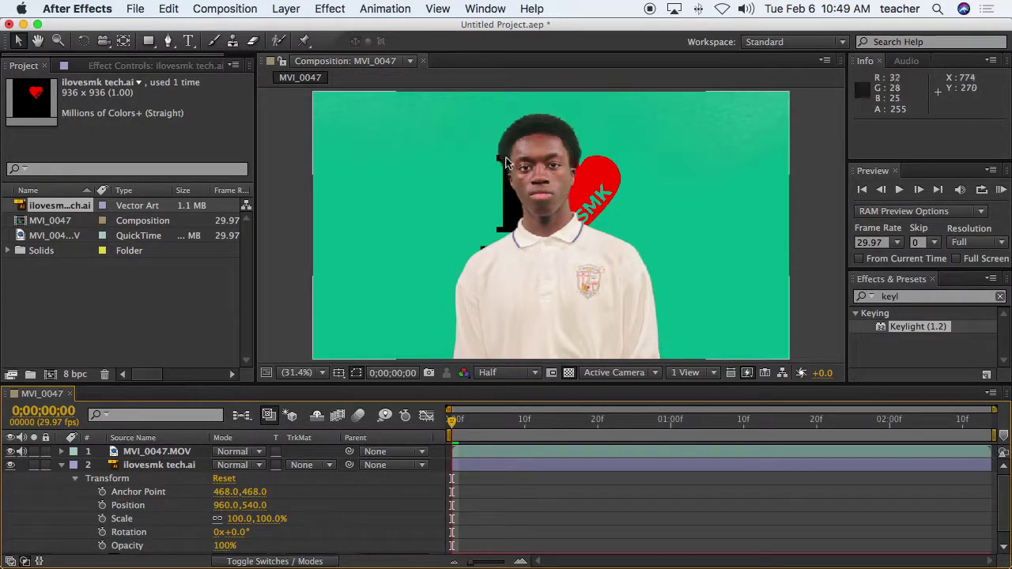
mouse_move(509, 202)
mouse_down()
mouse_move(442, 198)
mouse_move(525, 204)
mouse_up()
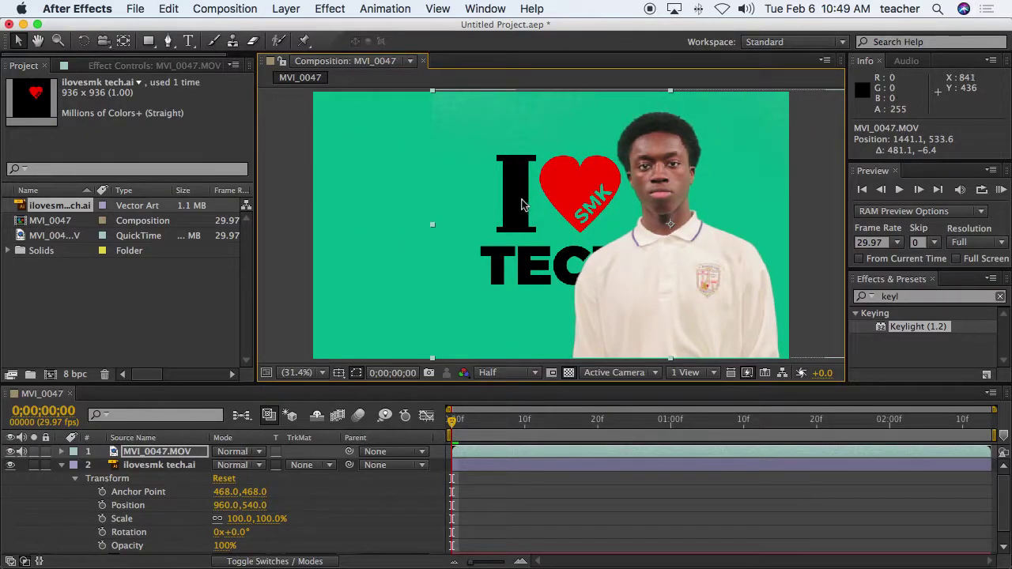
key(super+z)
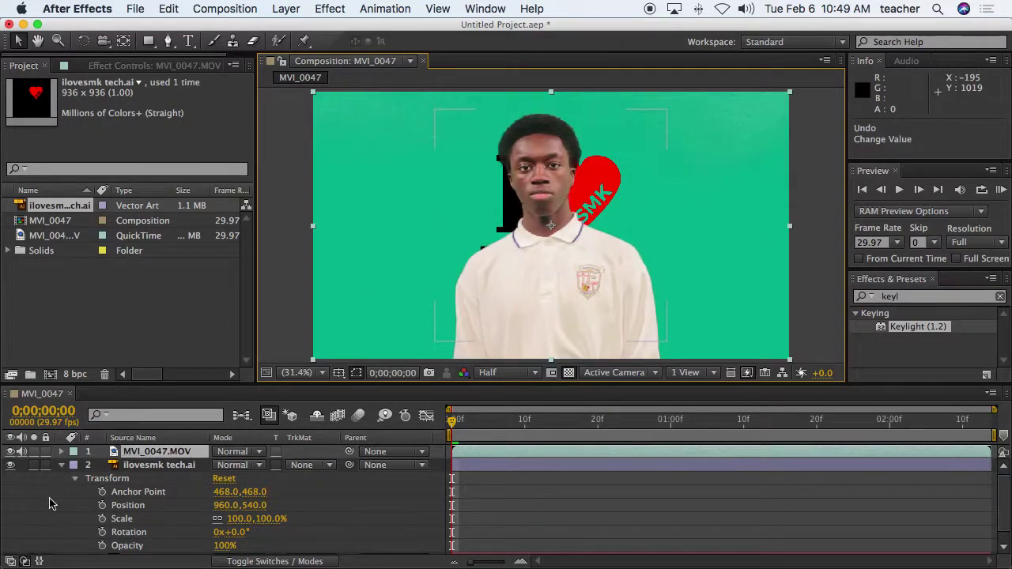
click(62, 466)
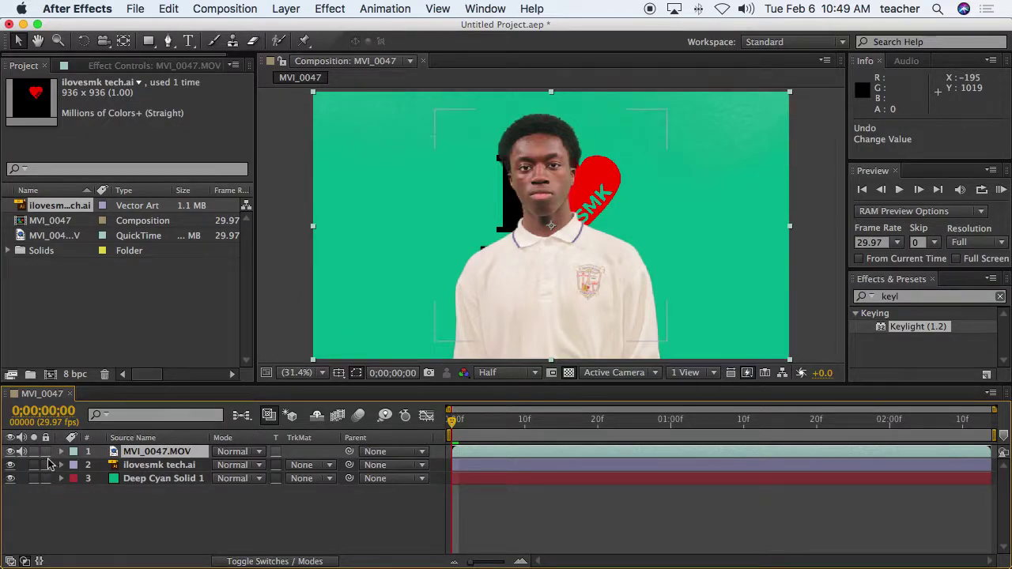
click(45, 451)
Step: Move the logo left to Position 326.0, 492.2 and expand its transform properties
click(601, 208)
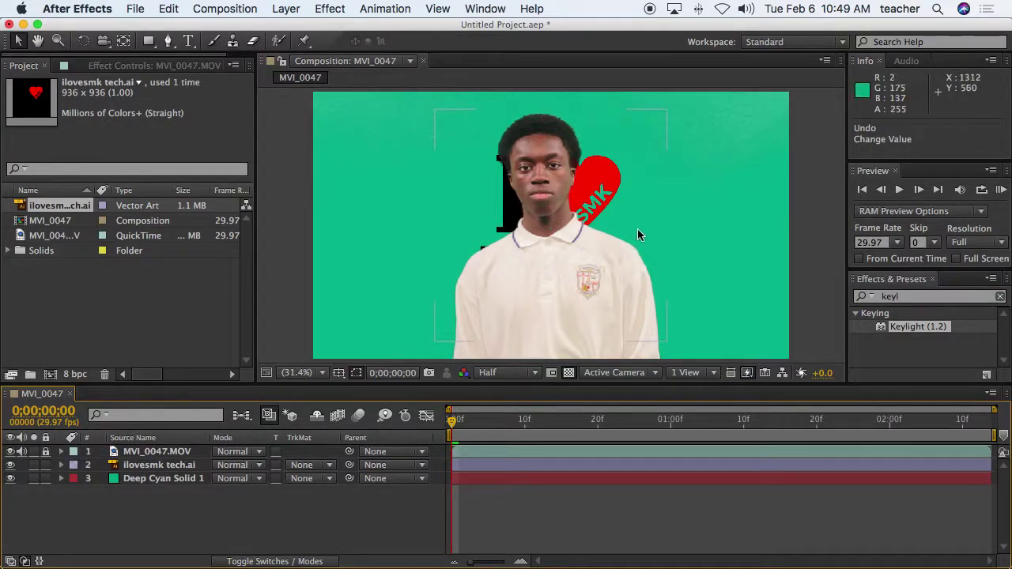
drag(601, 208, 447, 190)
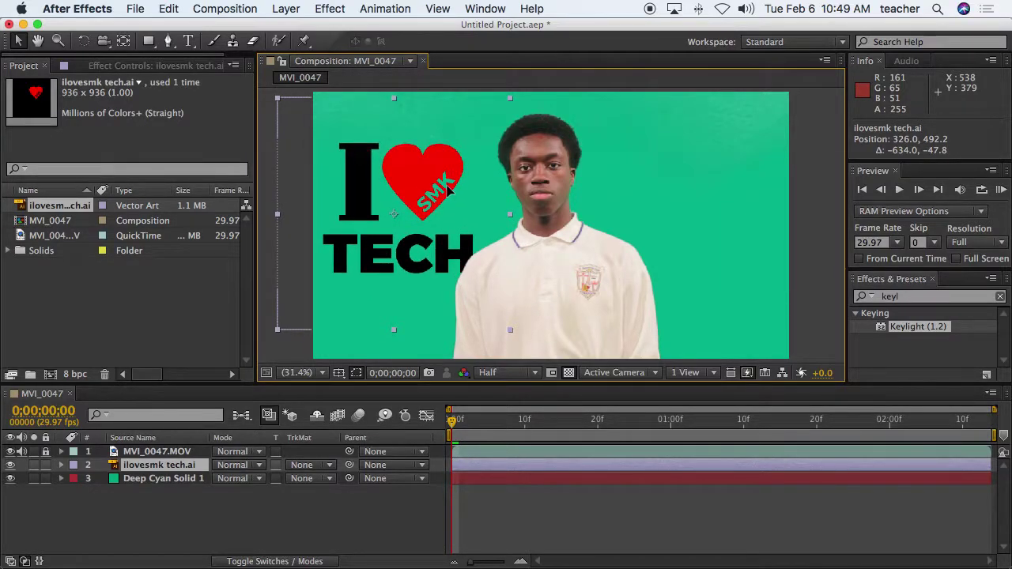
key(Return)
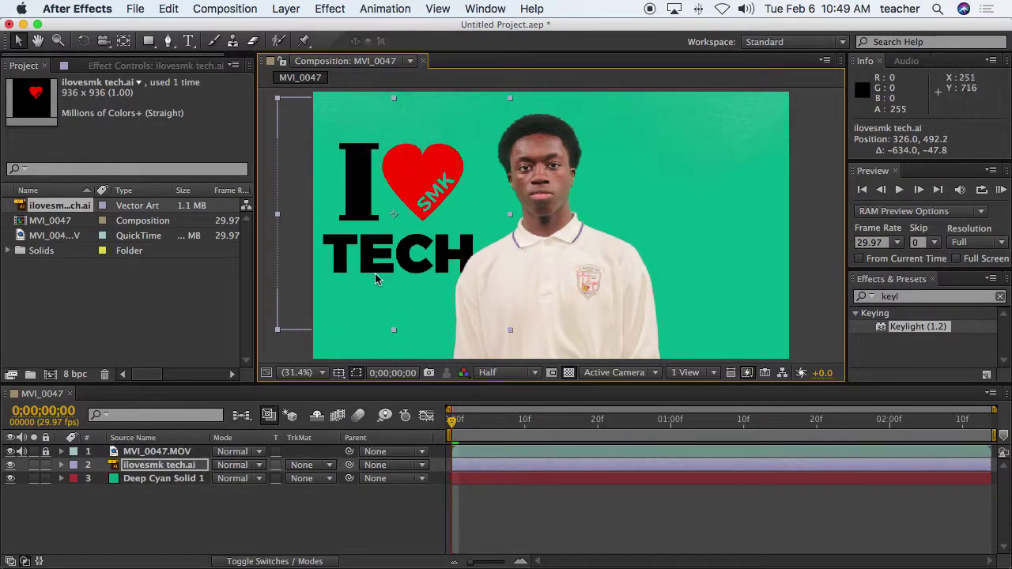
click(61, 465)
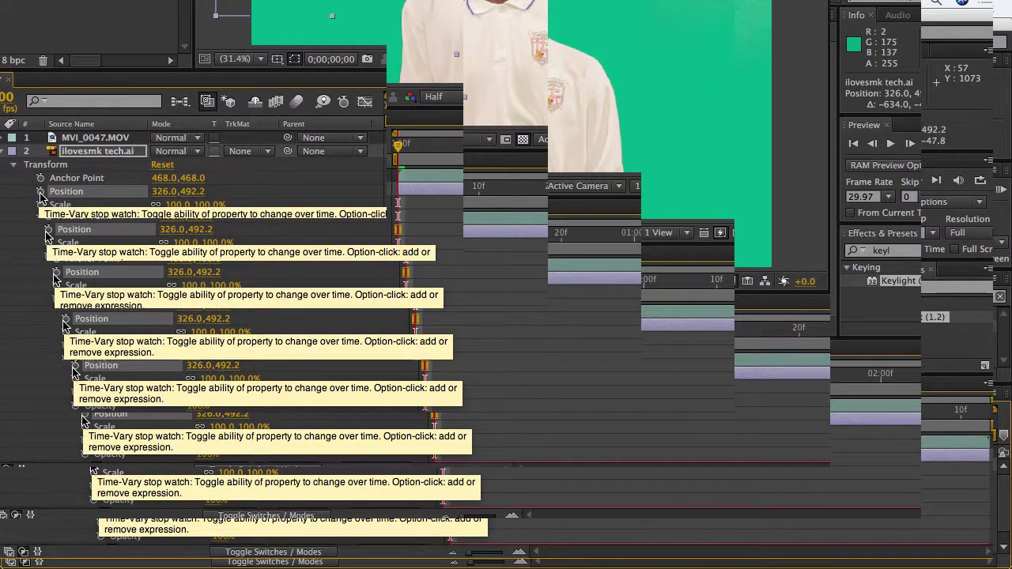
Step: Keyframe the logo's Position from 326.0, 492.2 at frame 0 to 1530.3, 492.2 at frame 29, then preview the slide
click(41, 192)
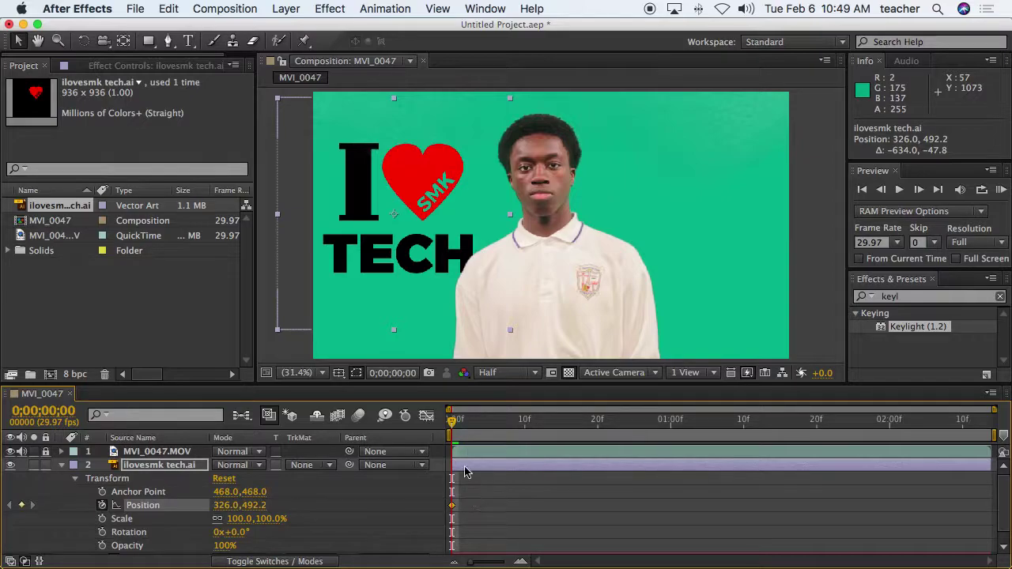
mouse_move(453, 421)
mouse_down()
mouse_move(681, 433)
mouse_move(664, 432)
mouse_up()
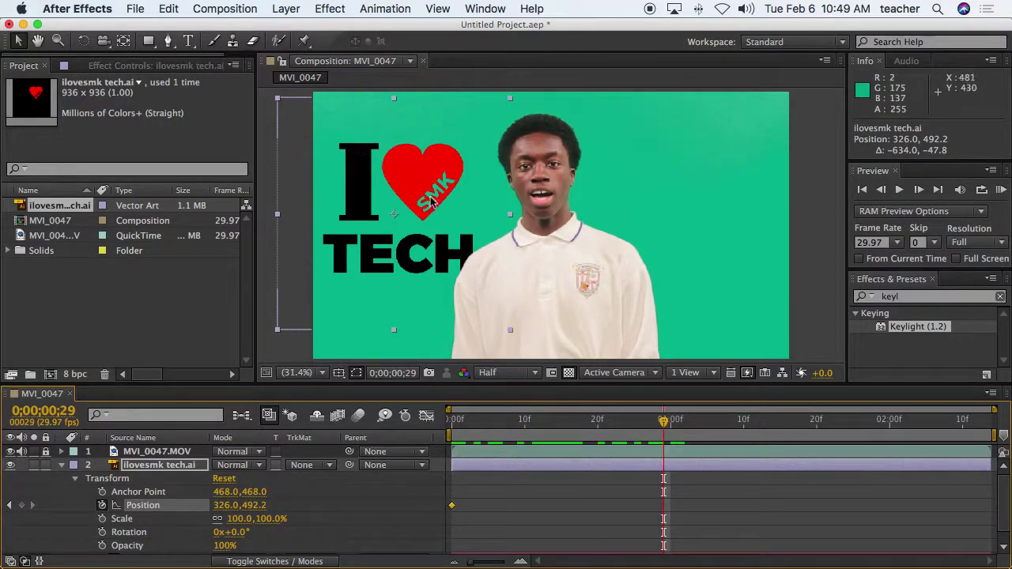
drag(425, 199, 723, 190)
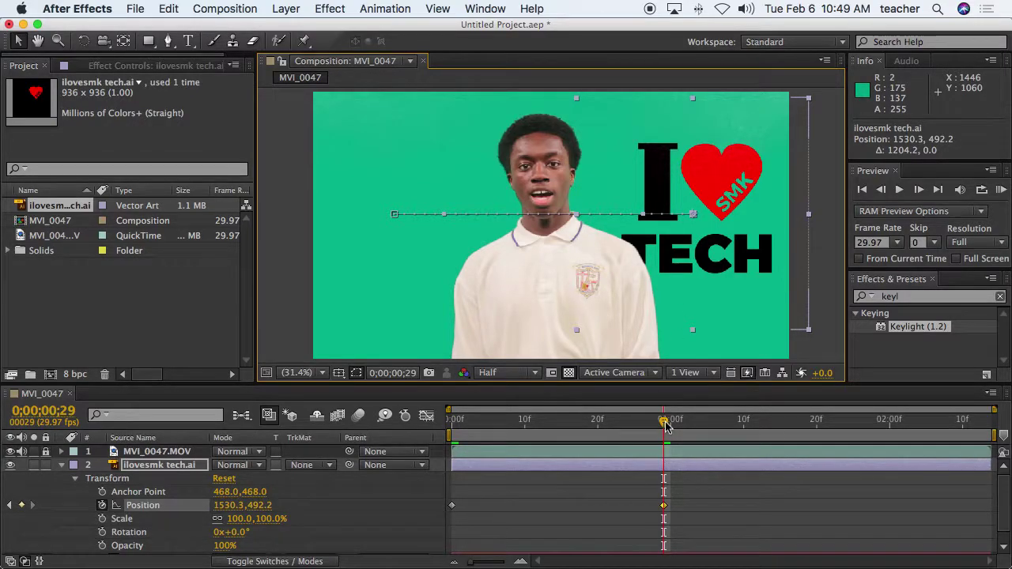
drag(664, 426, 445, 440)
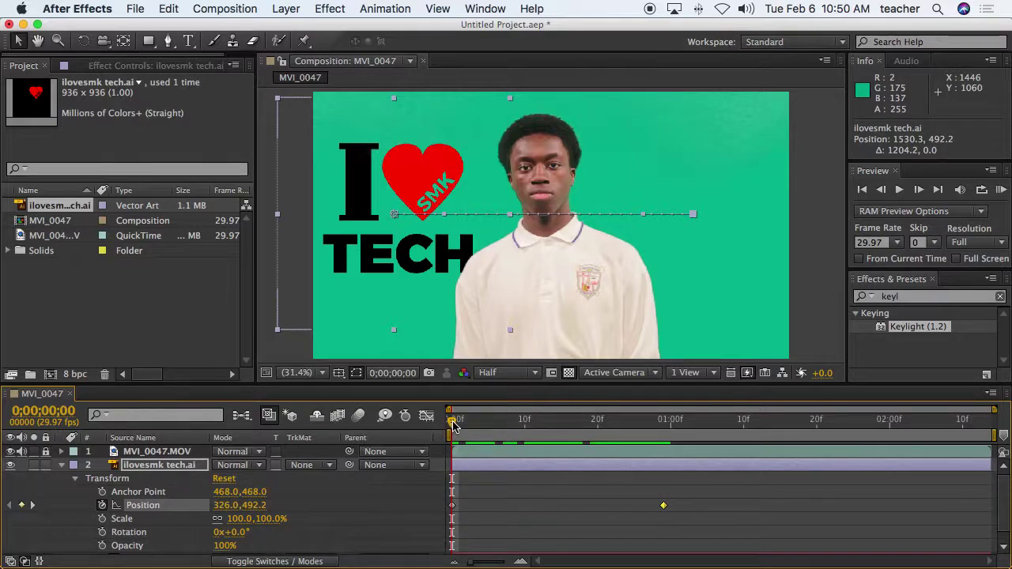
drag(453, 425, 666, 429)
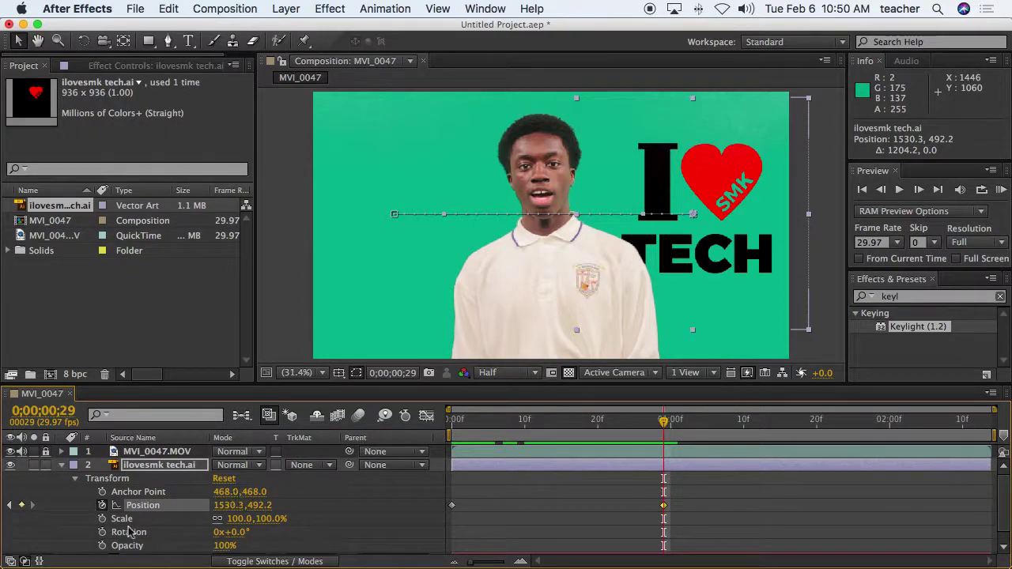
Step: At frame 29, keyframe the logo's Scale at 172% and move it down-left to 1332.7, 587.8
click(102, 519)
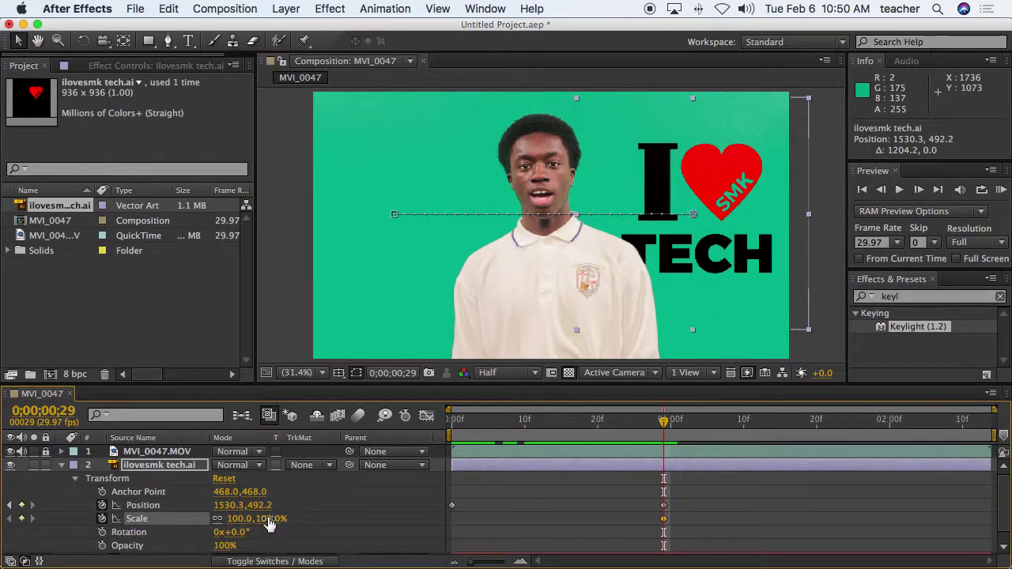
drag(269, 524, 328, 523)
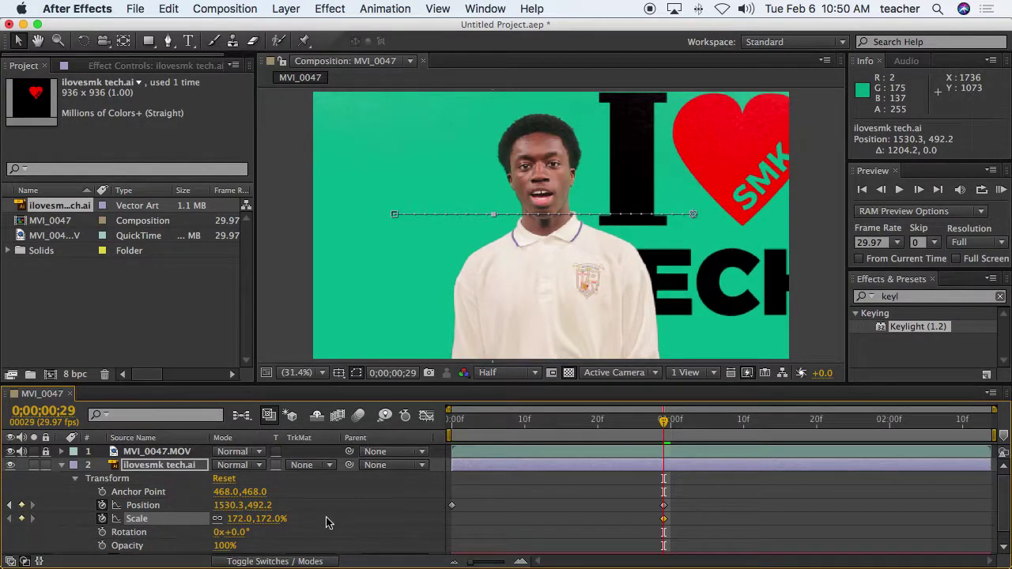
drag(693, 214, 644, 237)
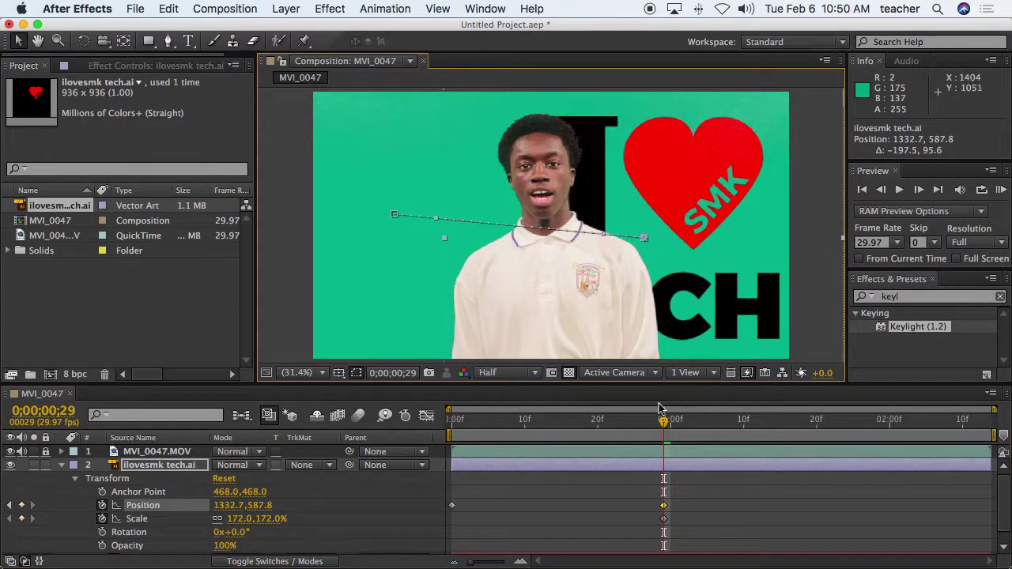
Step: Set the logo's Scale to 116% at frame 0, preview the growth, and collapse the layer
mouse_move(660, 408)
mouse_down()
mouse_move(526, 435)
mouse_move(451, 435)
mouse_up()
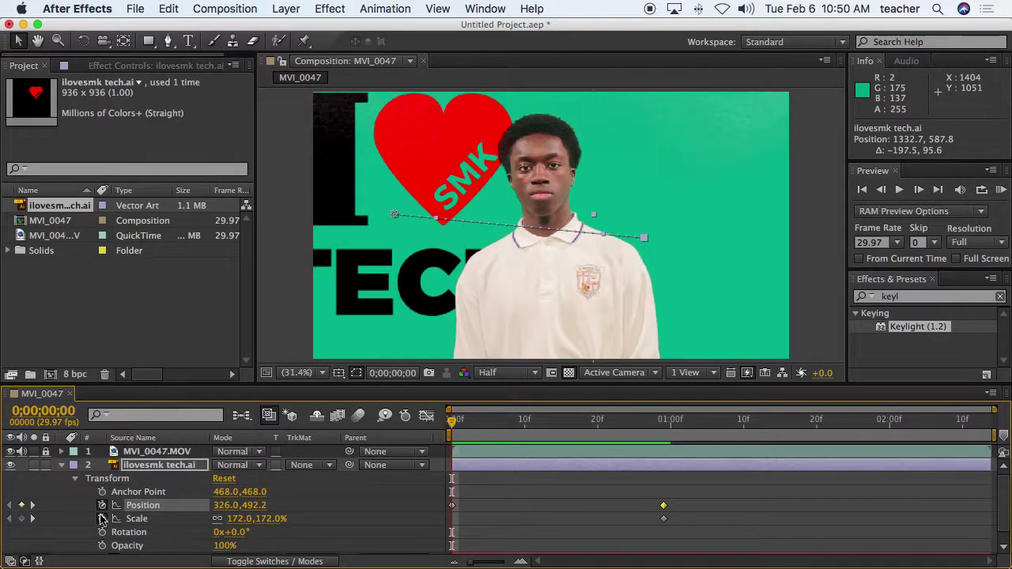
click(21, 518)
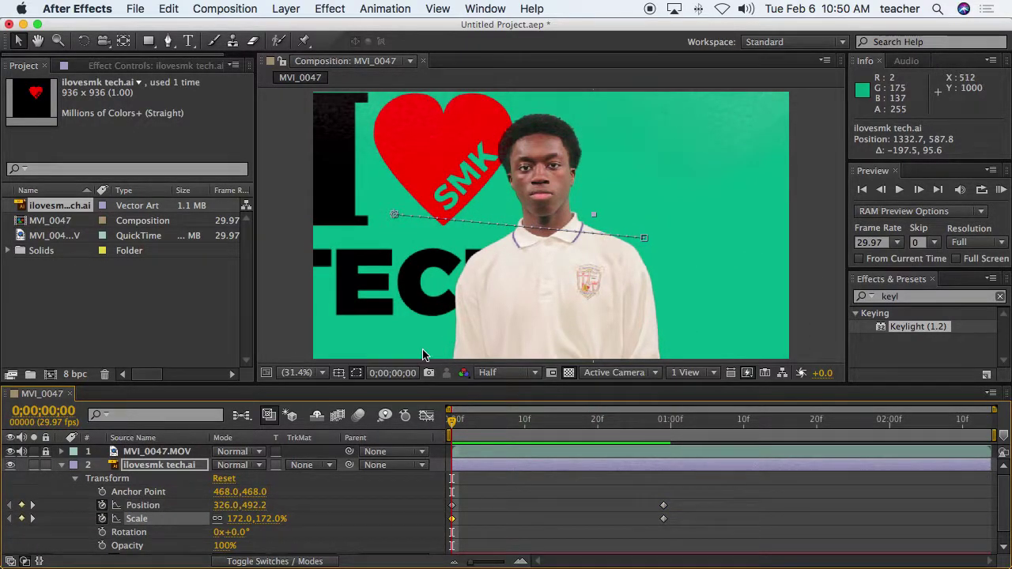
drag(251, 520, 206, 518)
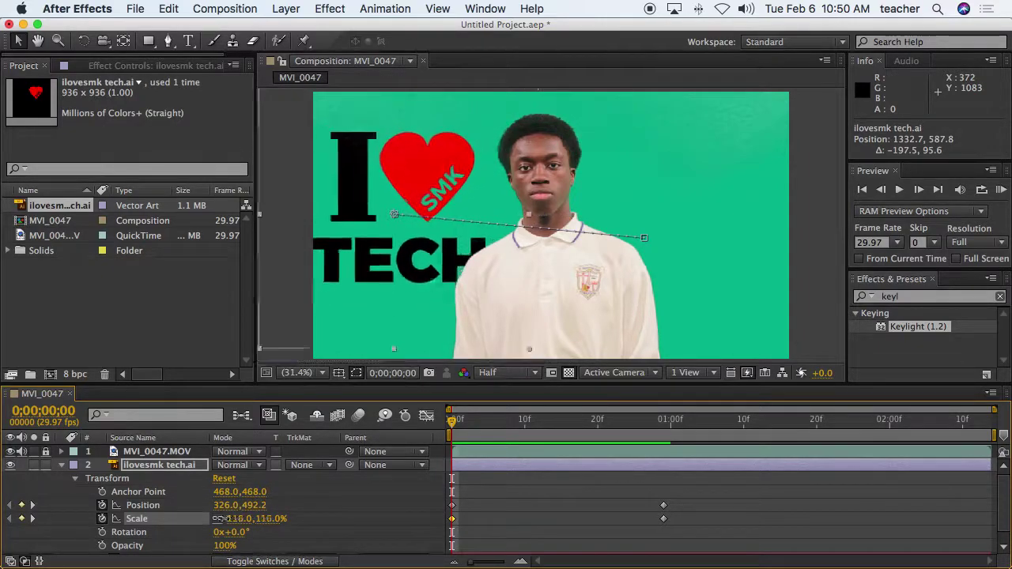
mouse_move(452, 434)
mouse_down()
mouse_move(599, 439)
mouse_move(455, 445)
mouse_move(676, 450)
mouse_move(665, 450)
mouse_up()
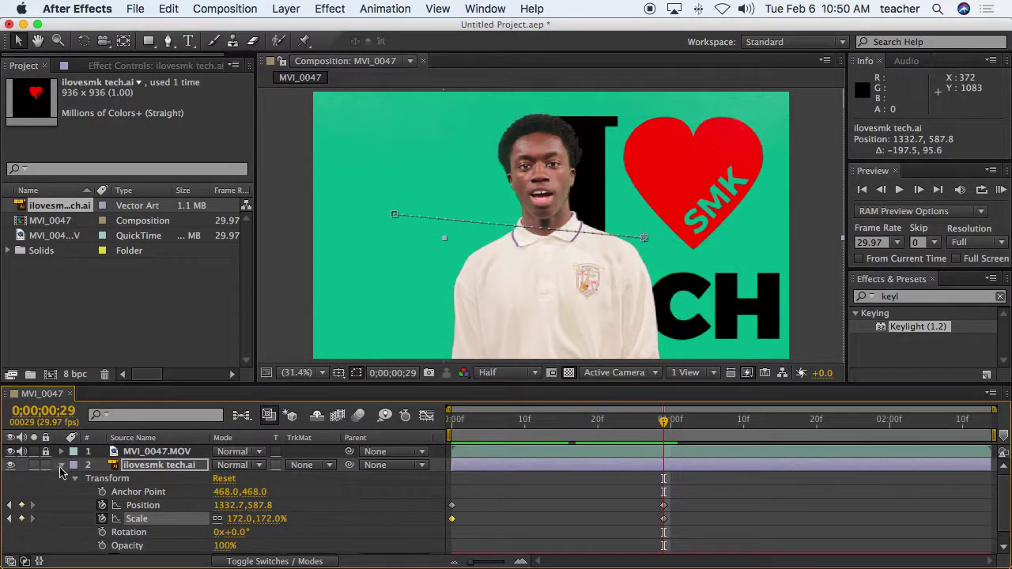
click(60, 466)
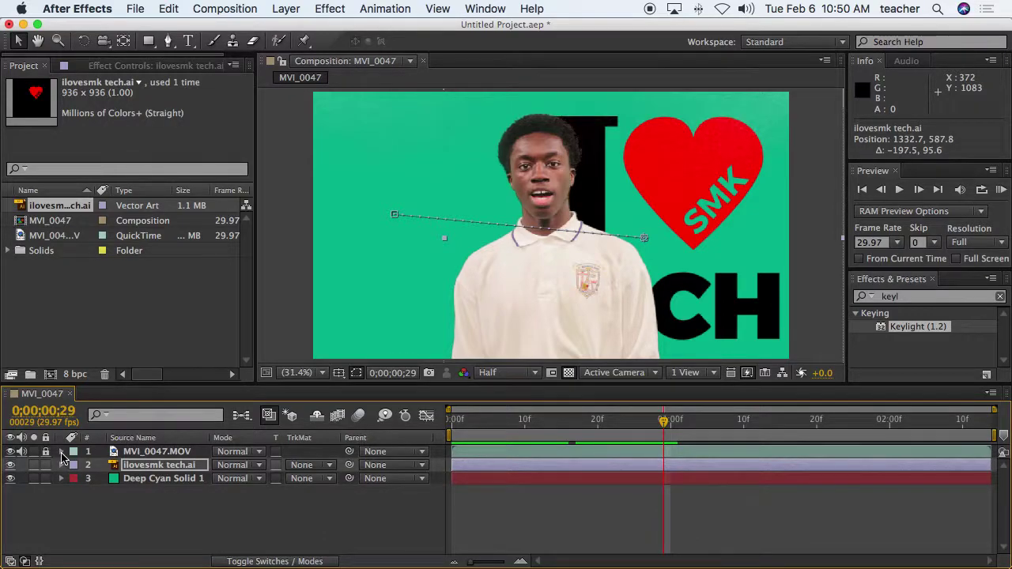